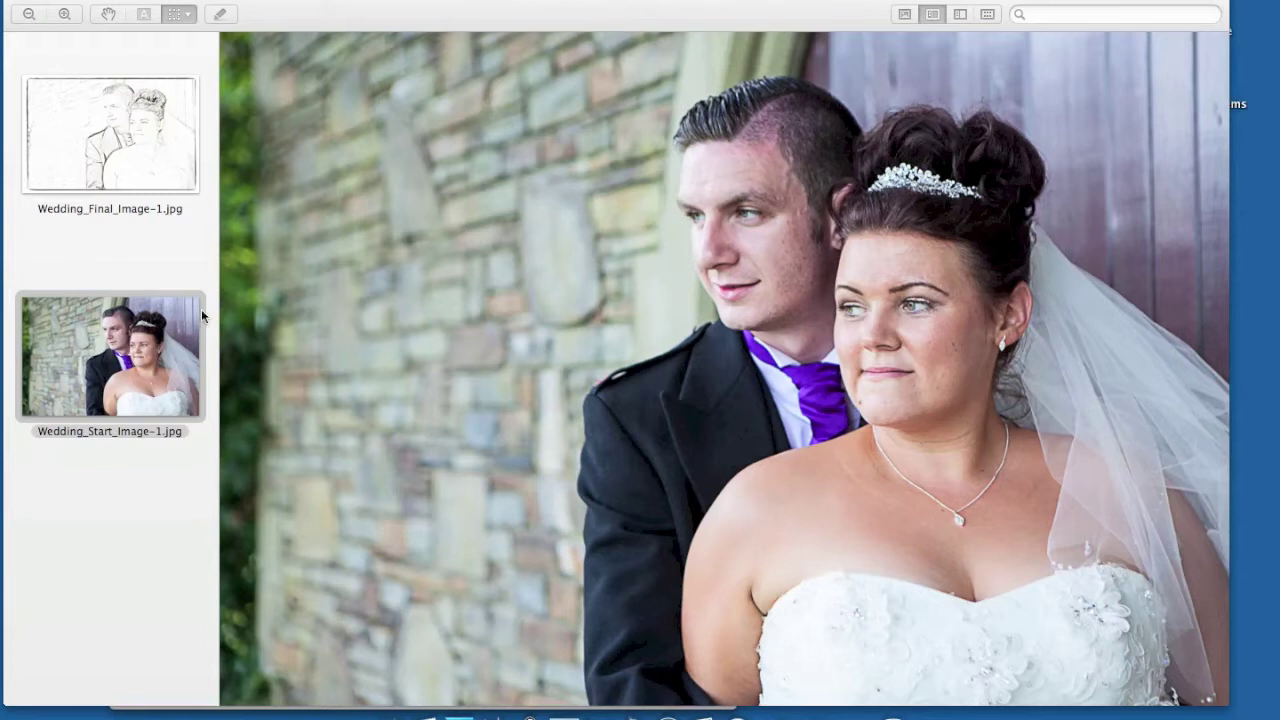
View the finished sketch image Wedding_Final_Image-1.jpg, and switch to Photoshop to work on the wedding photo.
left_click(163, 172)
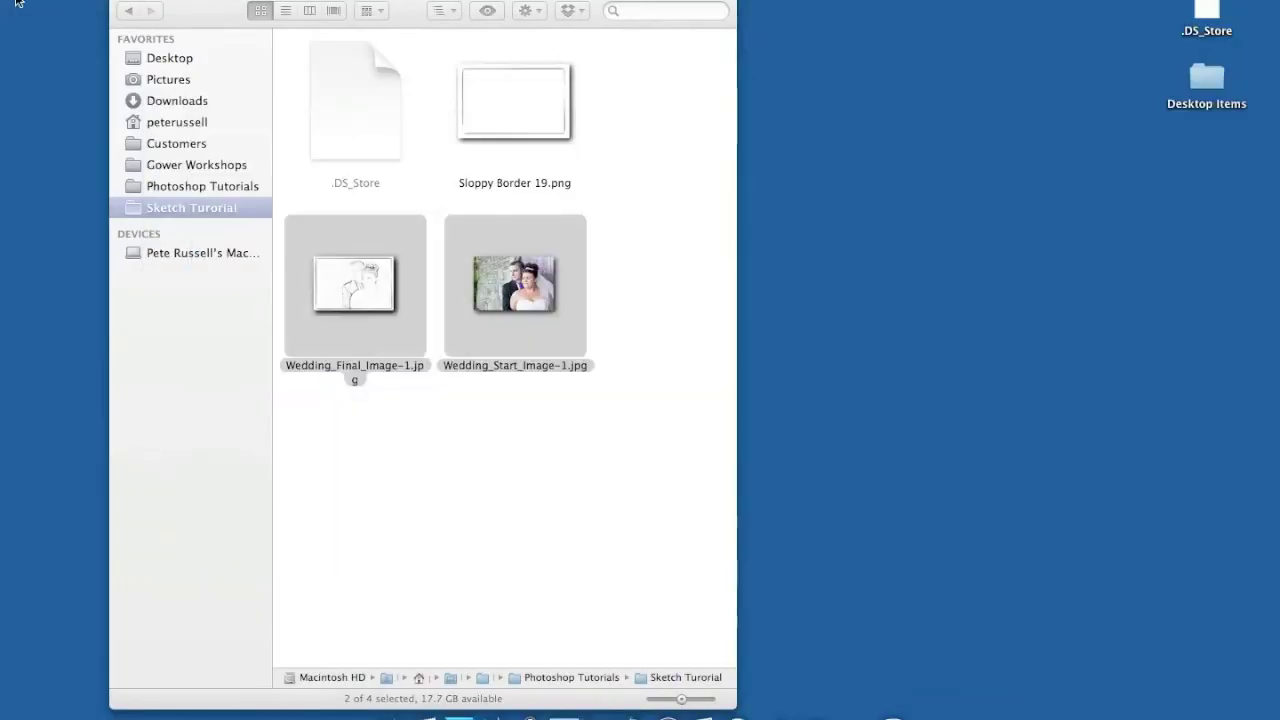
left_click(18, 3)
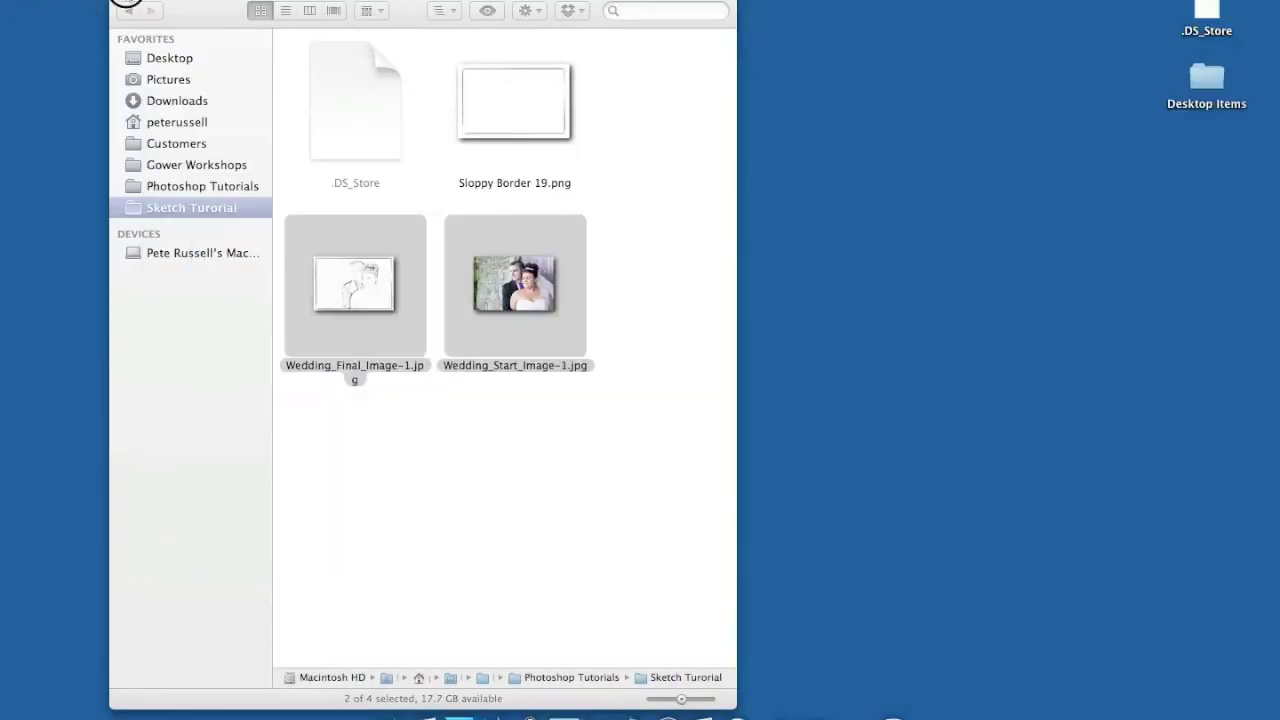
left_click(122, 5)
left_click(460, 710)
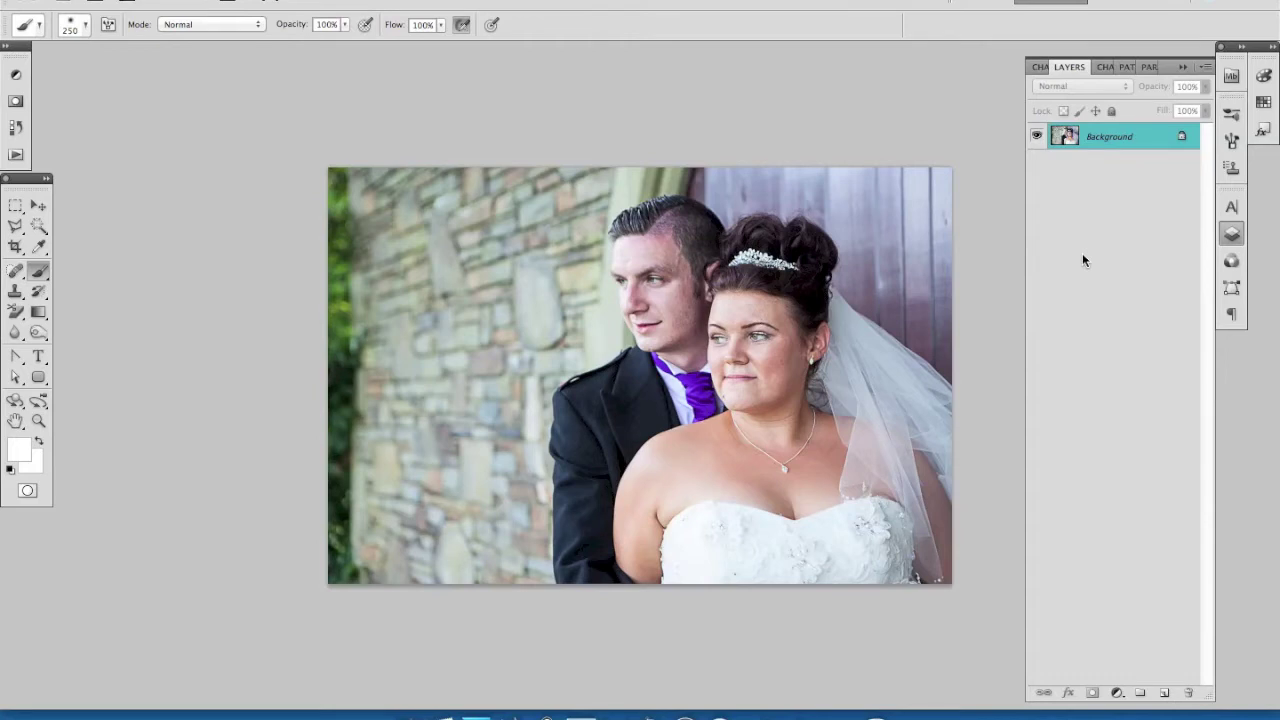
Duplicate the Background layer and add a Hue/Saturation adjustment layer above it with saturation at -100.
key("ctrl+j")
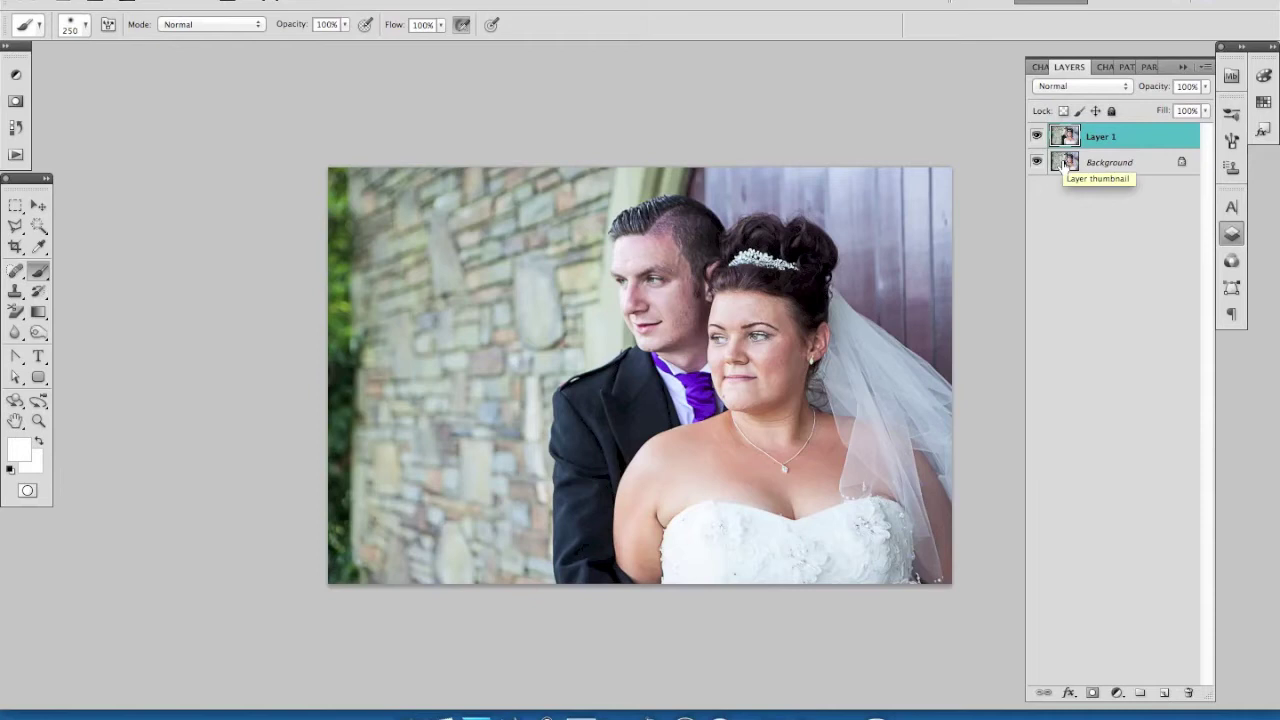
left_click(1117, 693)
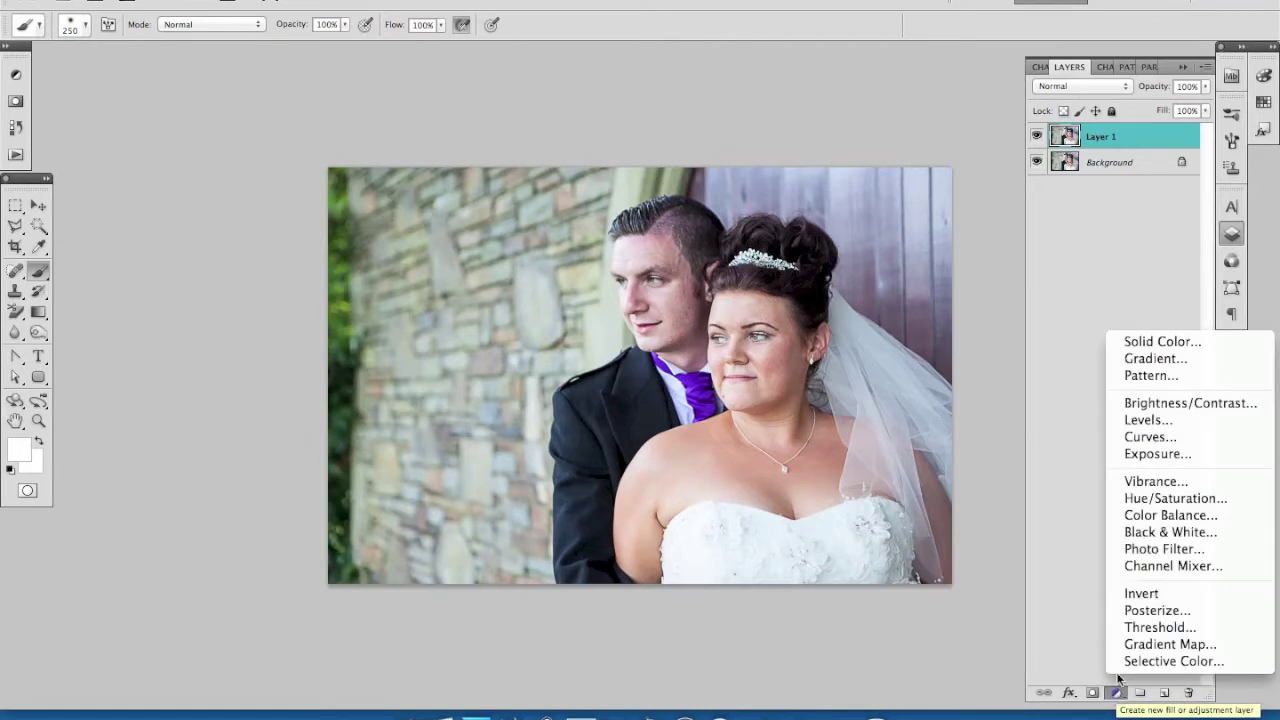
left_click(1140, 500)
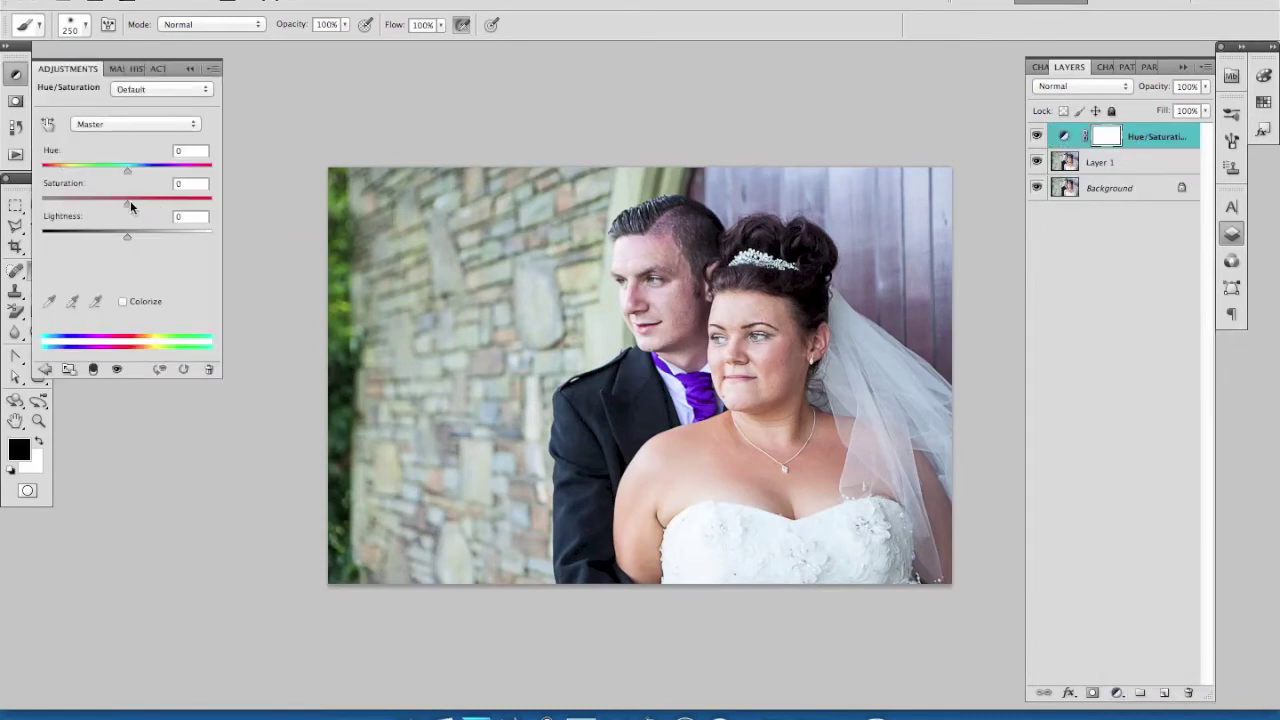
left_click_drag(128, 205, 30, 207)
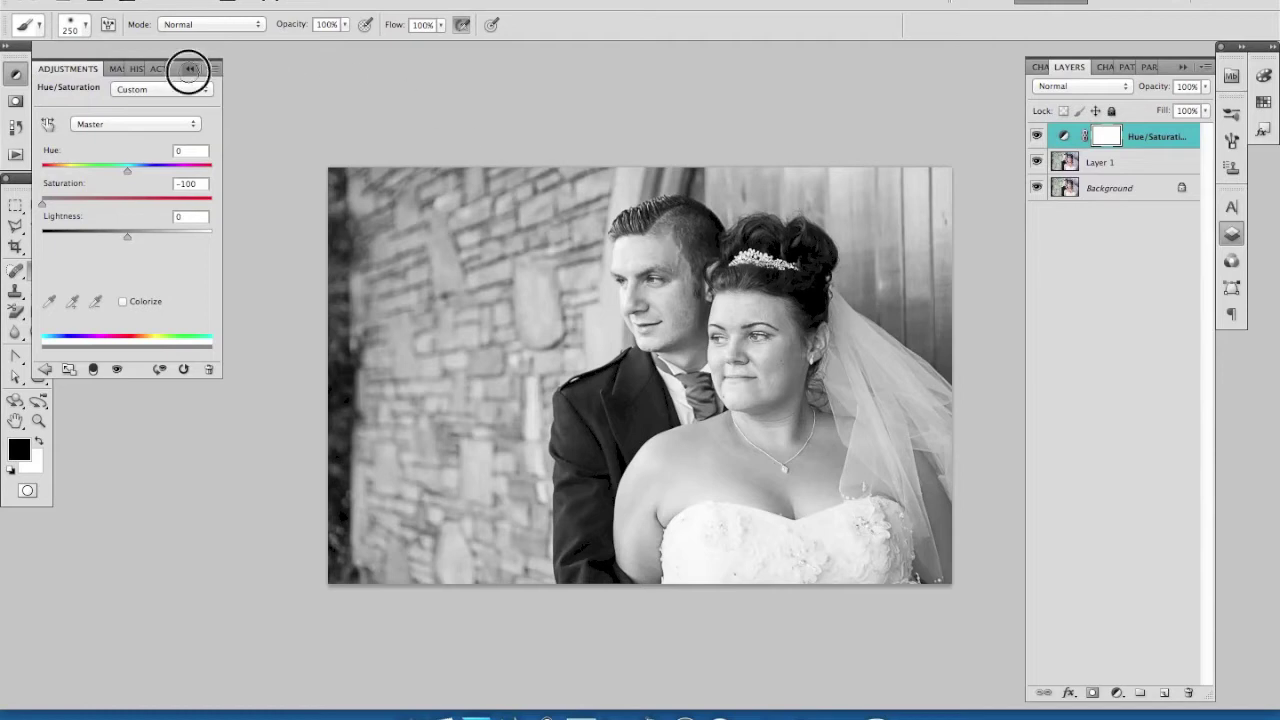
left_click(189, 69)
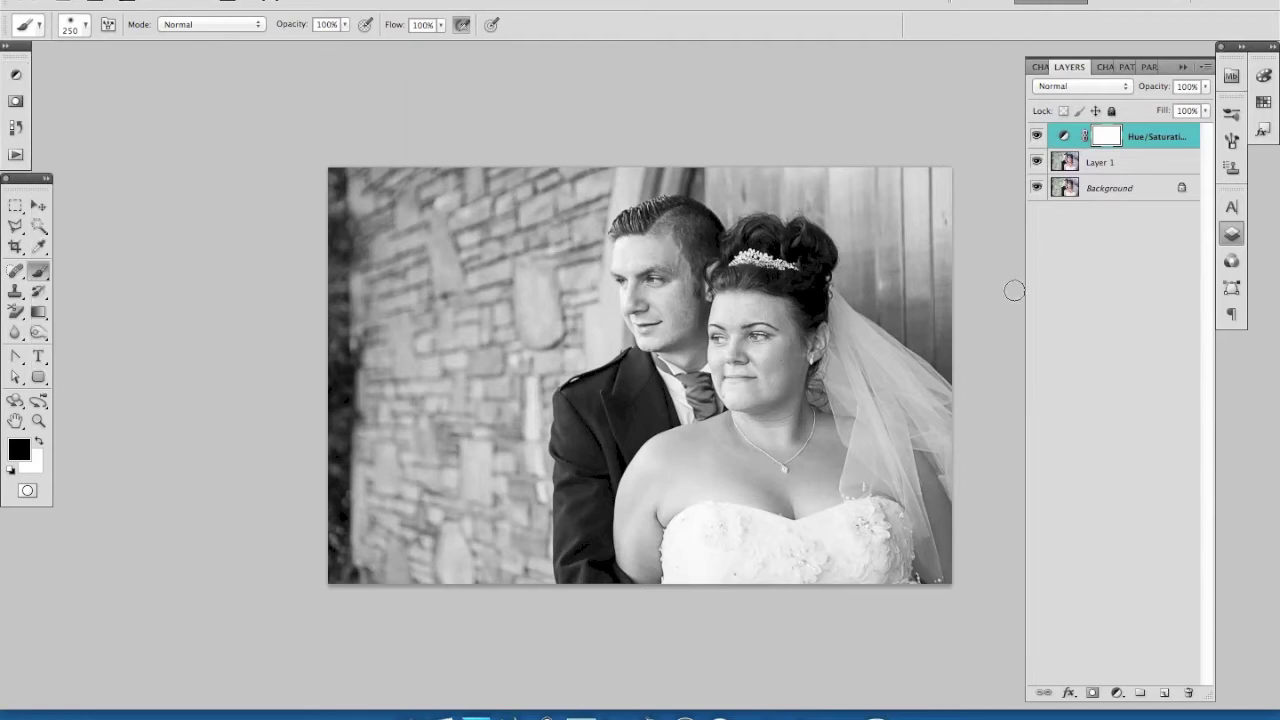
Set the duplicated photo layer's blend mode to Color Dodge and invert its colours.
left_click(1065, 165)
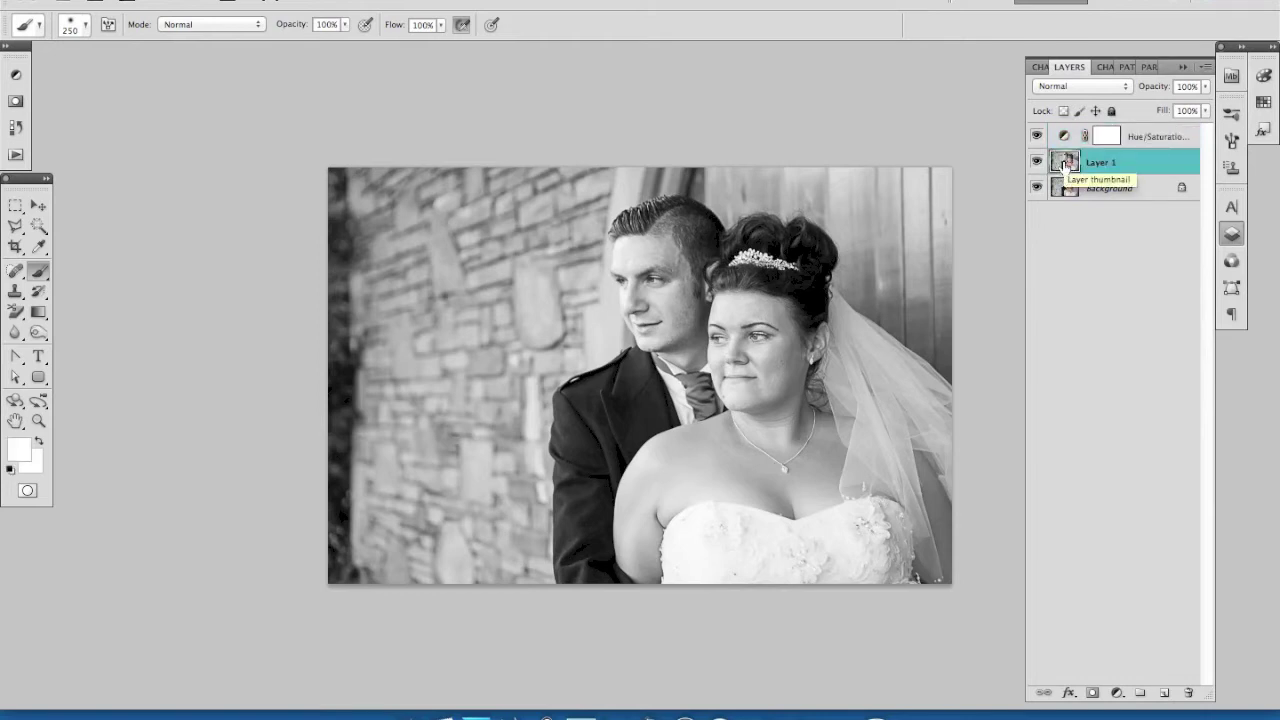
left_click(1069, 88)
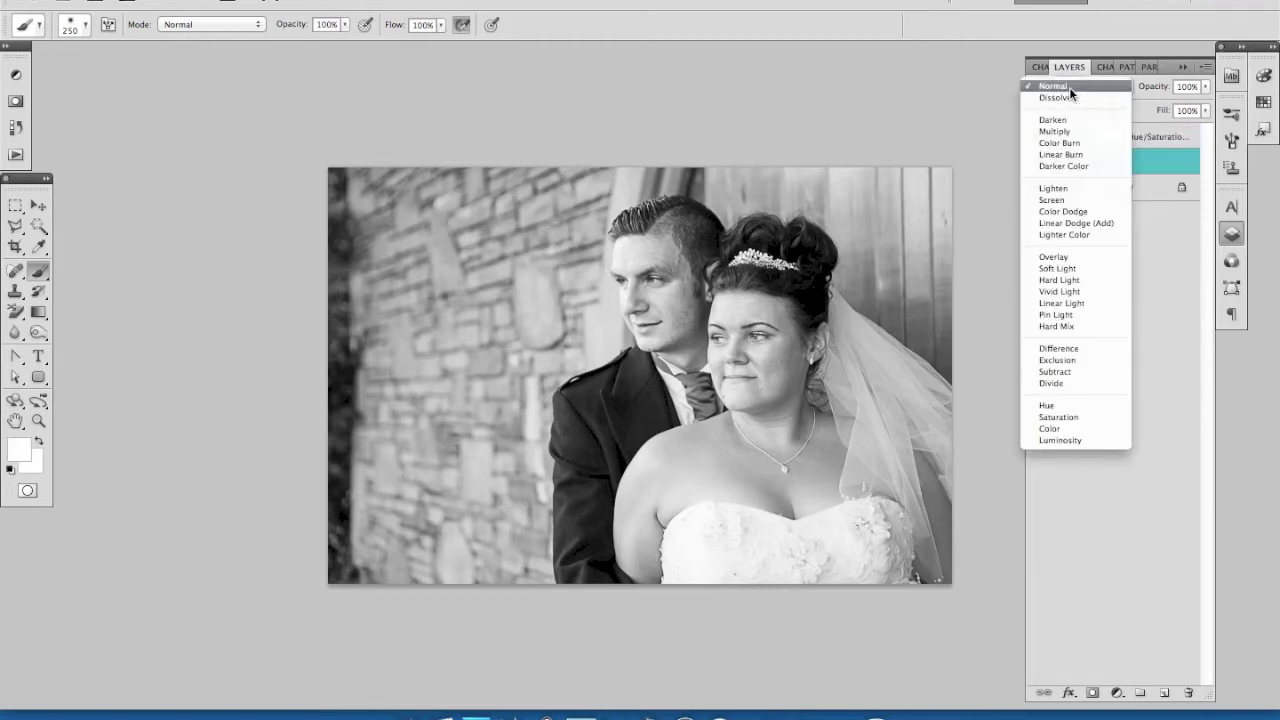
left_click(1063, 212)
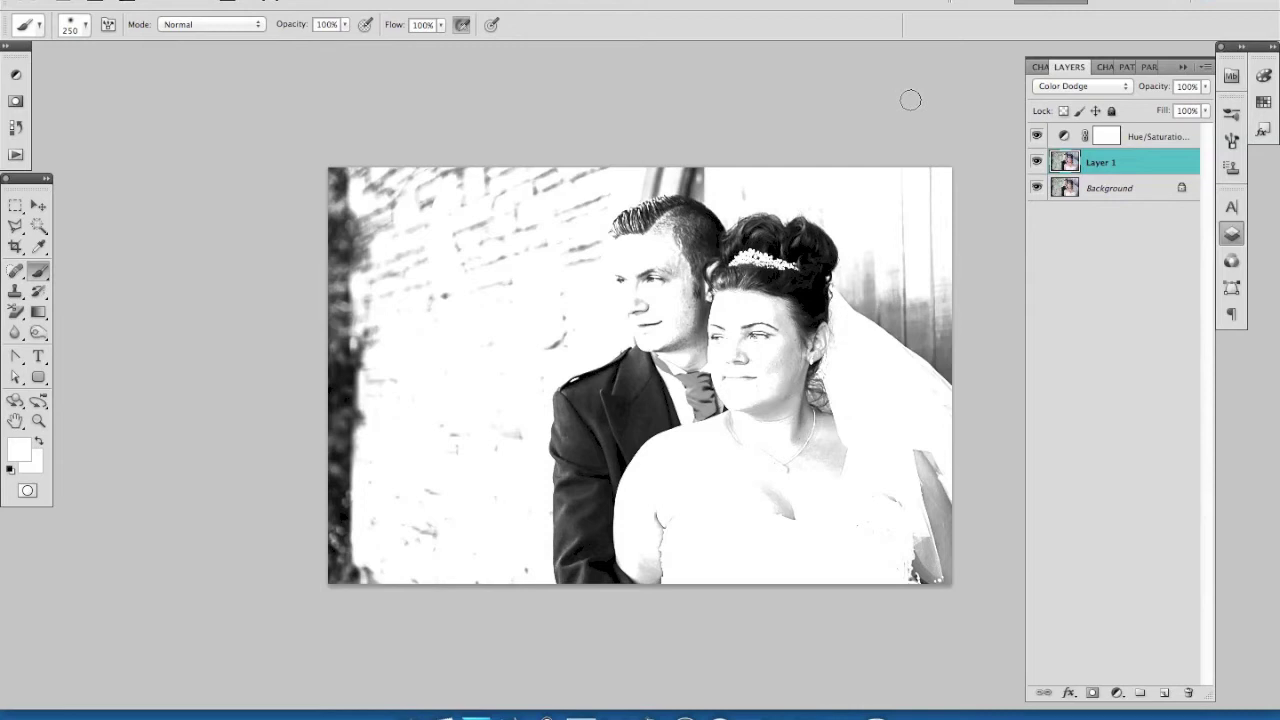
key("ctrl+i")
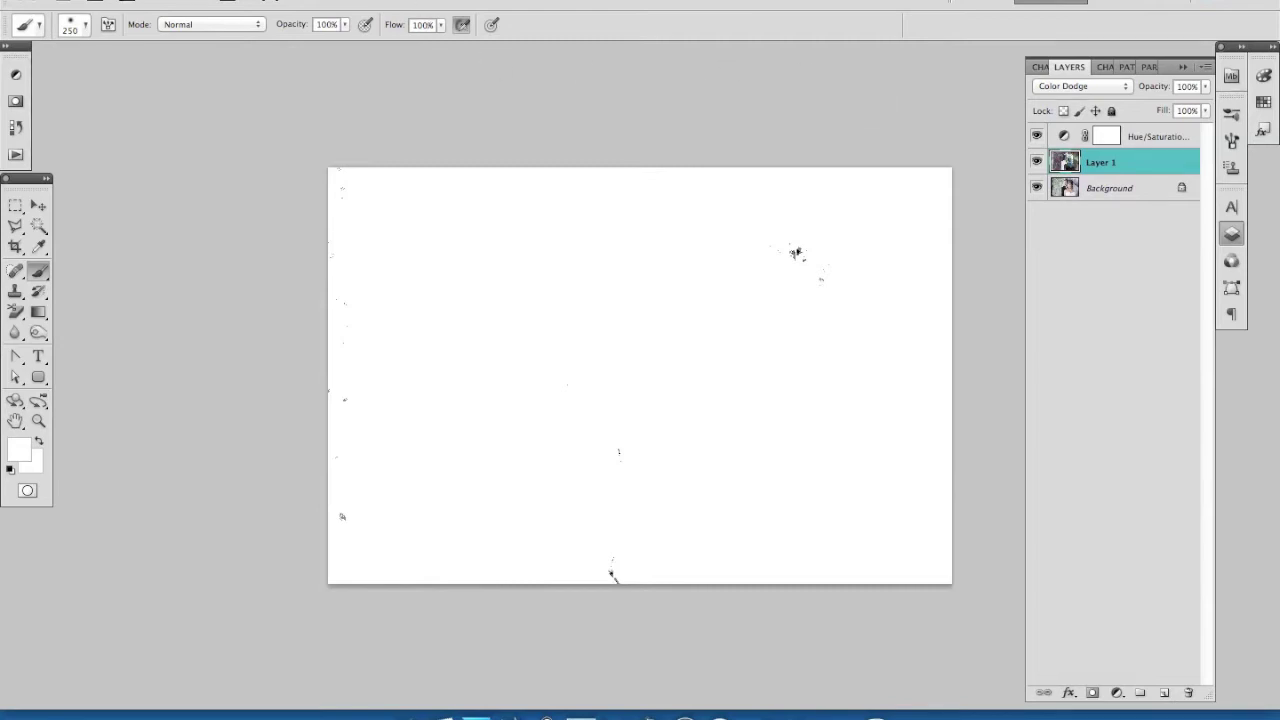
Apply a Gaussian Blur with a 29.0 pixel radius to the inverted Color Dodge layer.
left_click(375, 0)
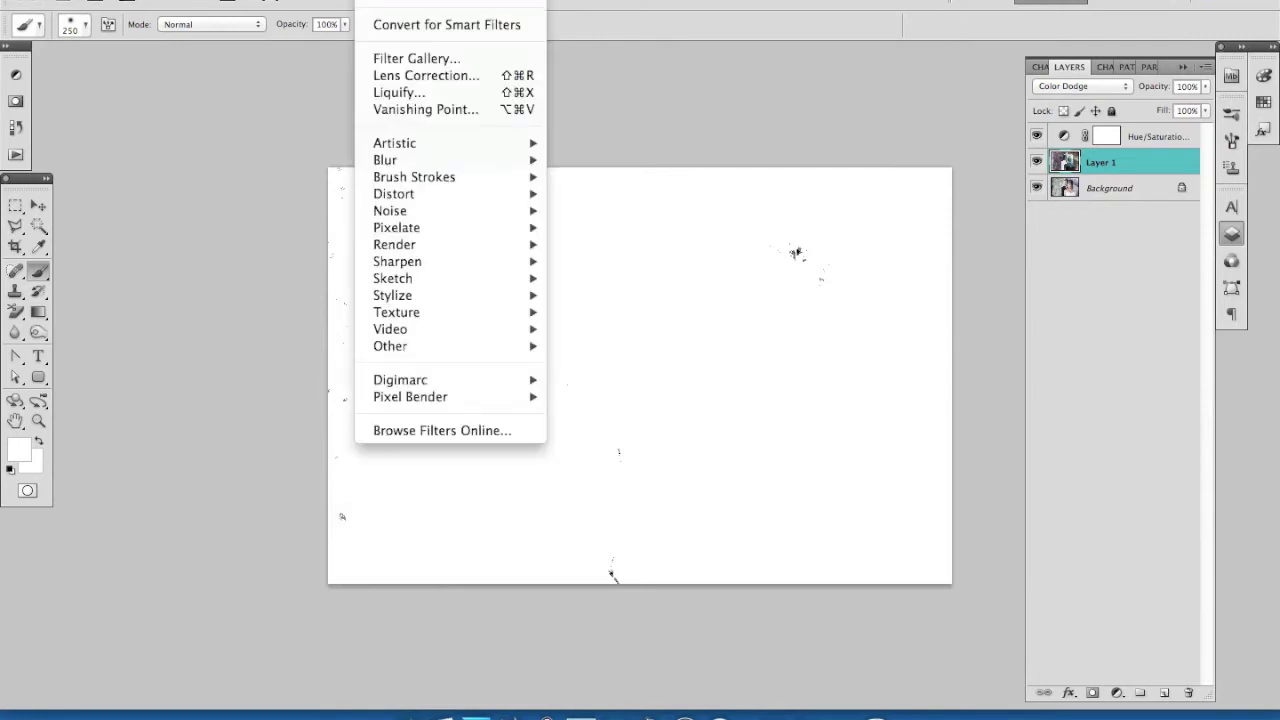
mouse_move(480, 160)
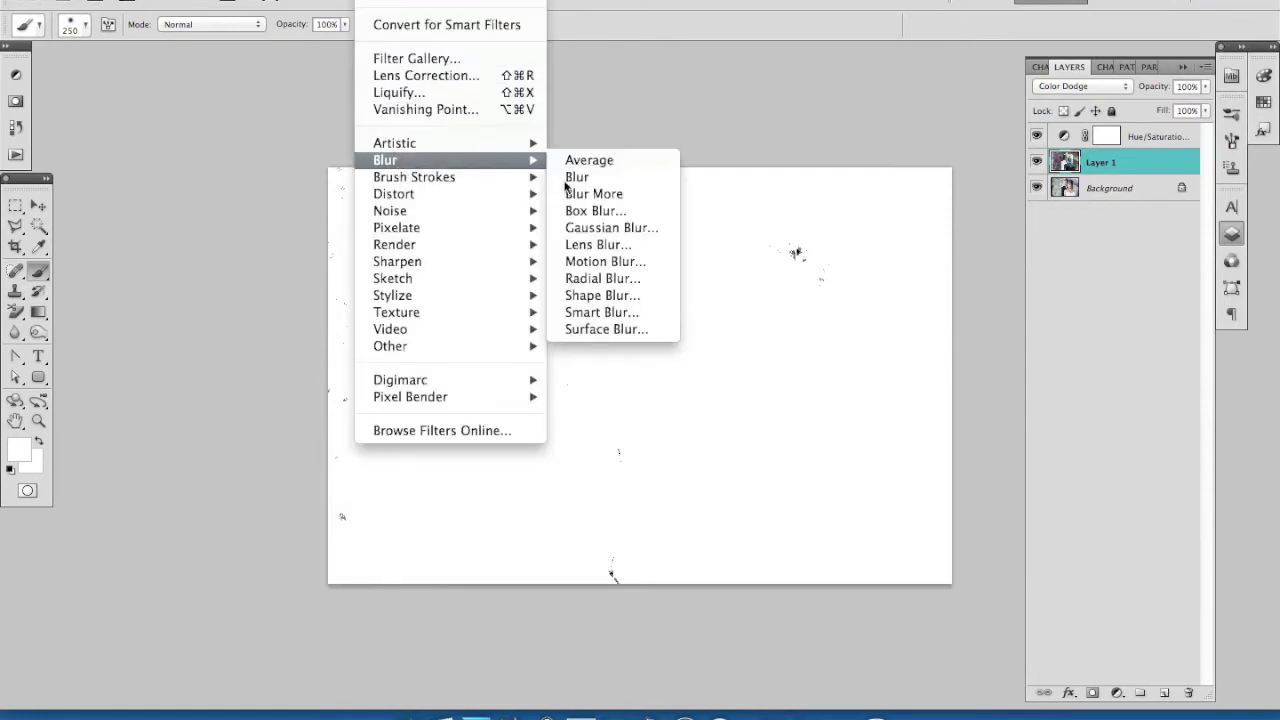
left_click(612, 229)
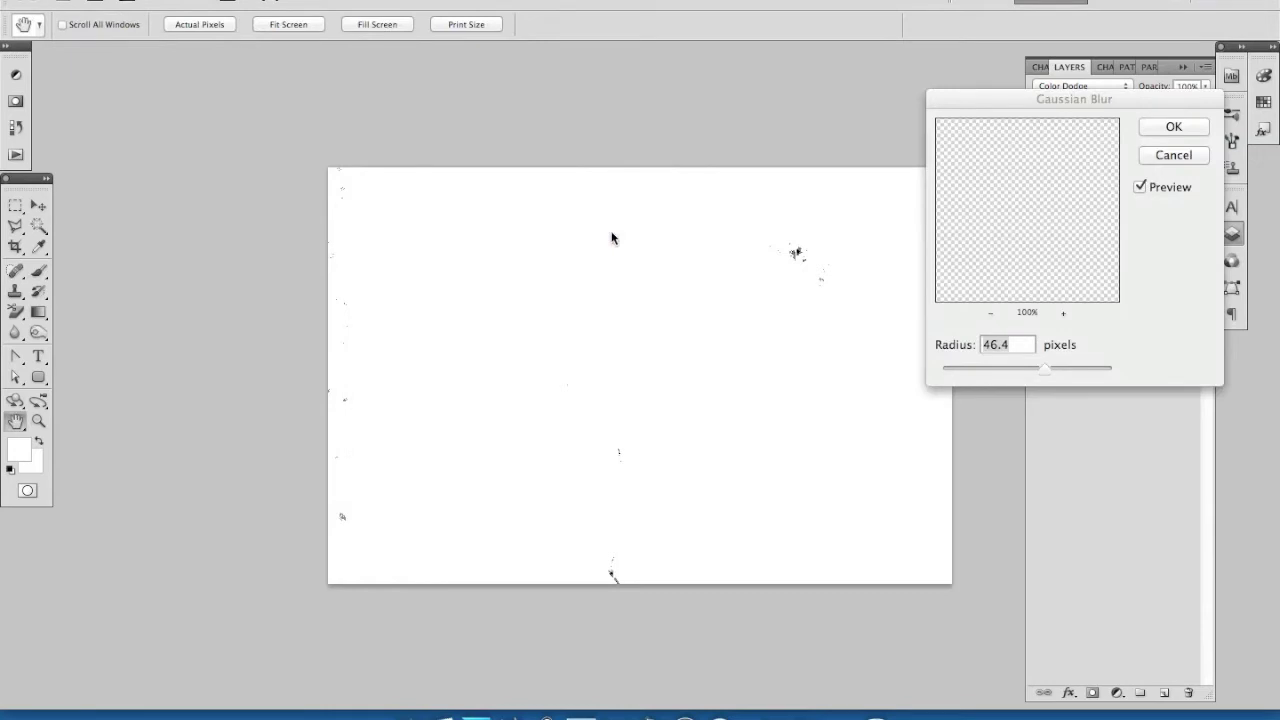
left_click(1047, 371)
mouse_move(1047, 375)
left_mouse_down()
mouse_move(962, 376)
mouse_move(1114, 376)
mouse_move(1006, 370)
mouse_move(1029, 370)
left_mouse_up()
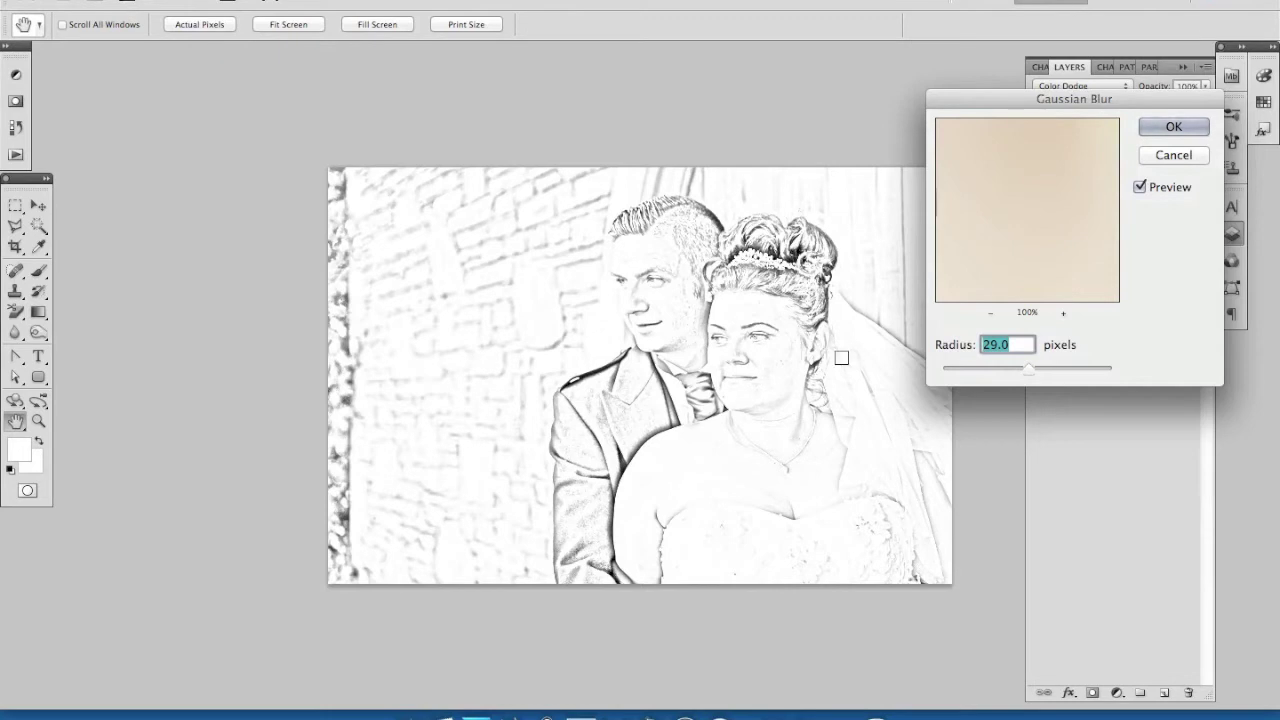
left_click(1174, 127)
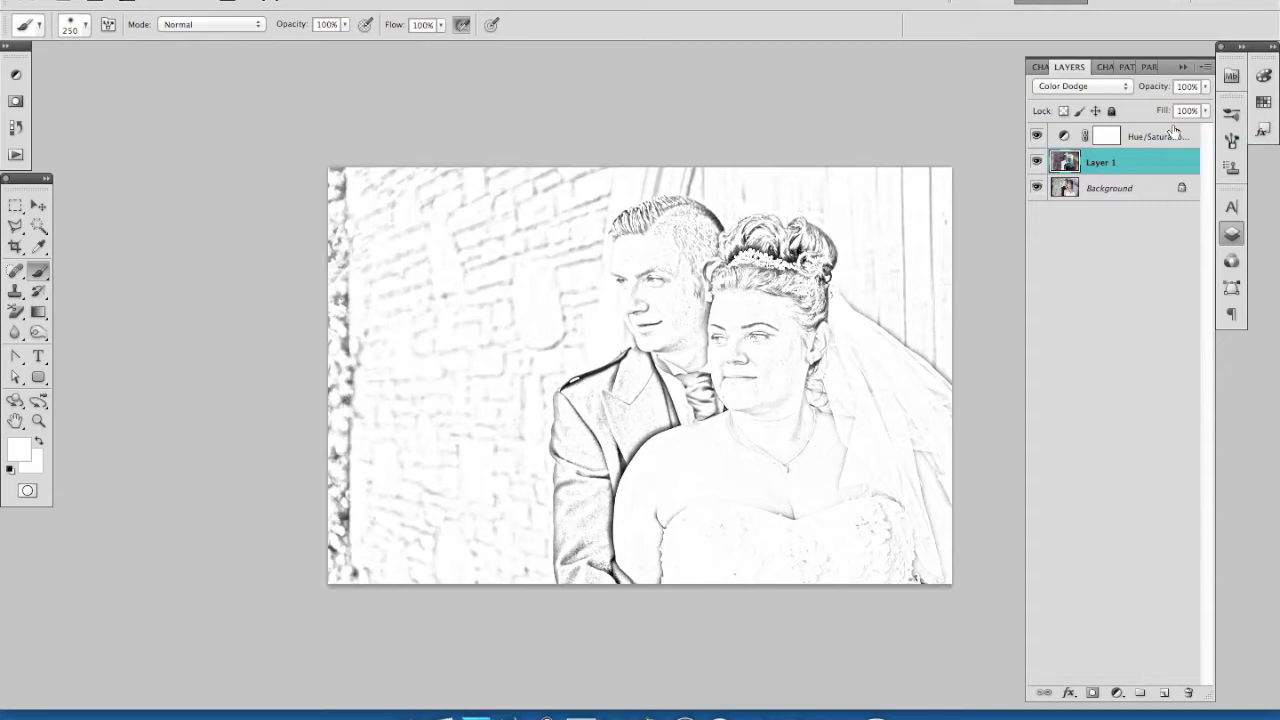
Stamp all visible layers into a new merged layer above the Hue/Saturation adjustment.
left_click(1056, 135)
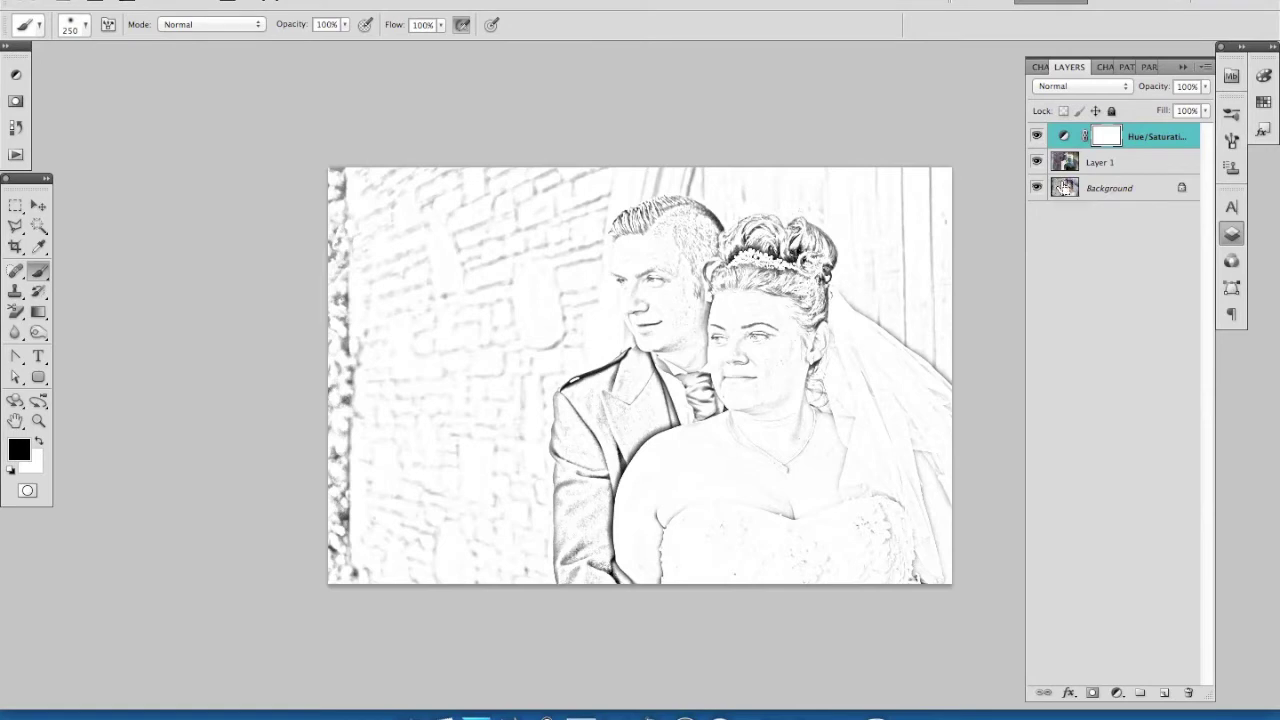
key("x")
key("ctrl+alt+shift+e")
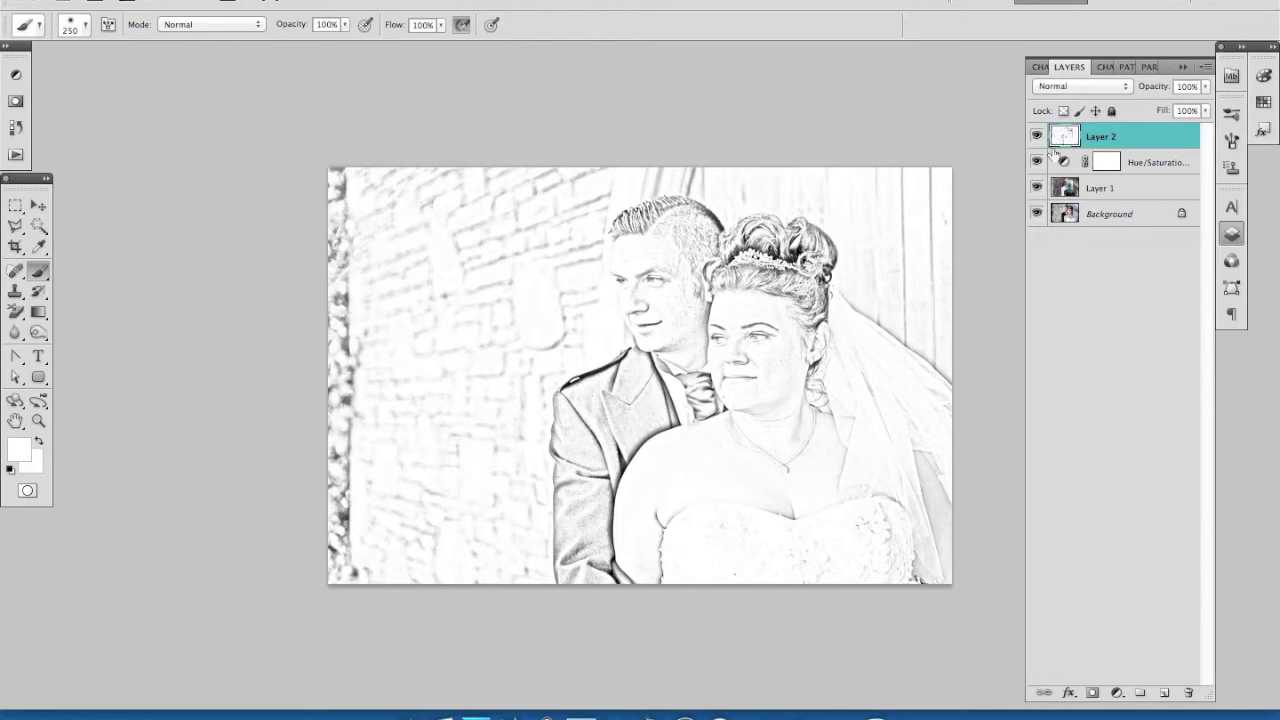
Add a Hue/Saturation adjustment layer above the merged sketch, colorized to a brownish sepia hue with slightly reduced saturation.
left_click(1117, 694)
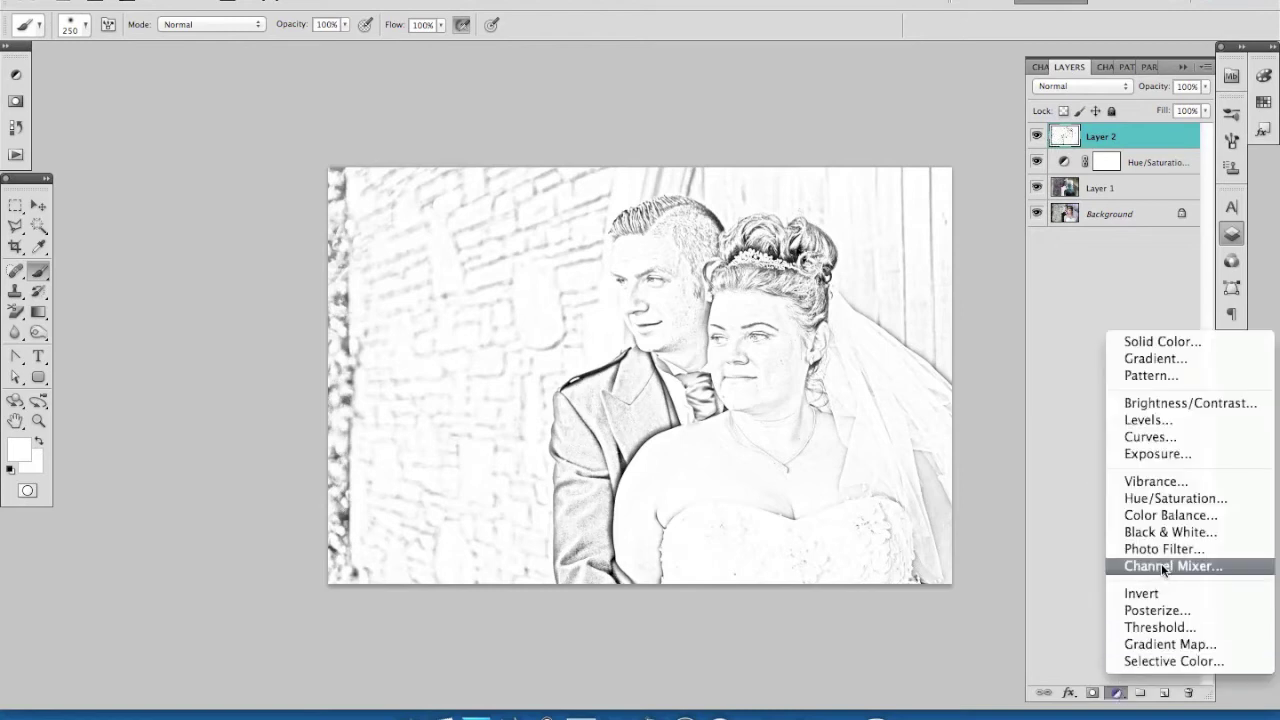
left_click(1173, 498)
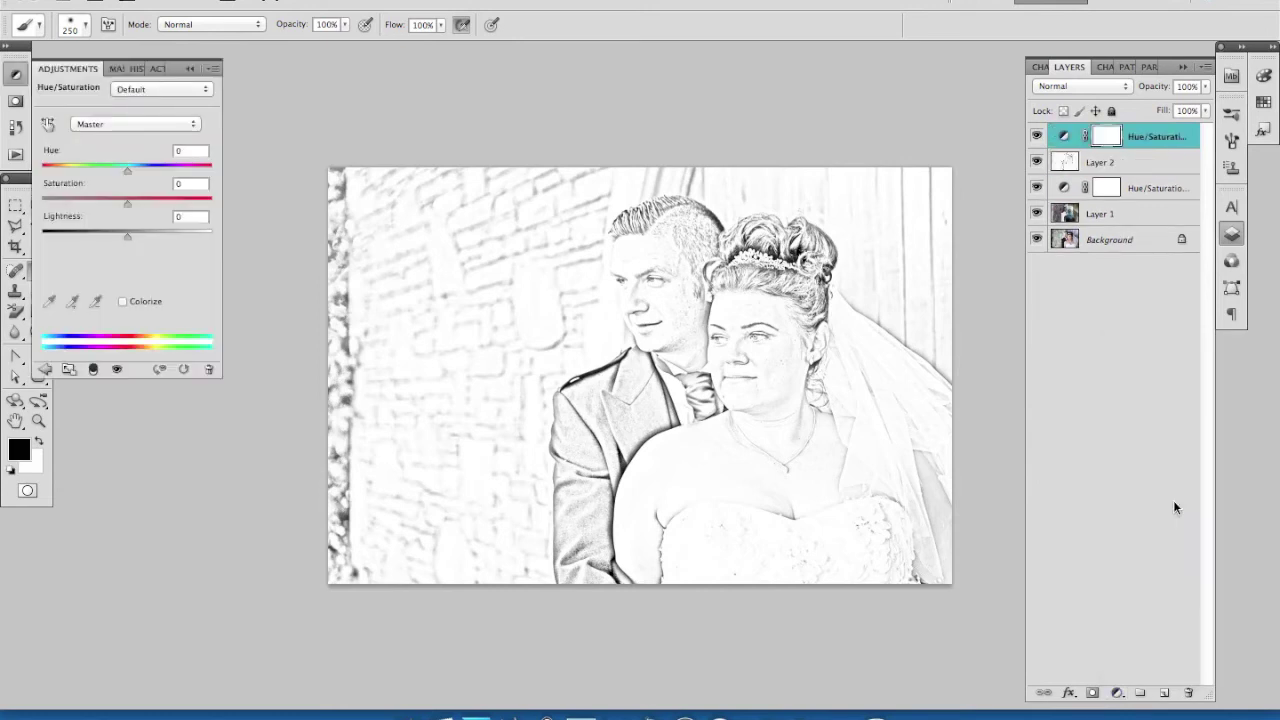
left_click(123, 302)
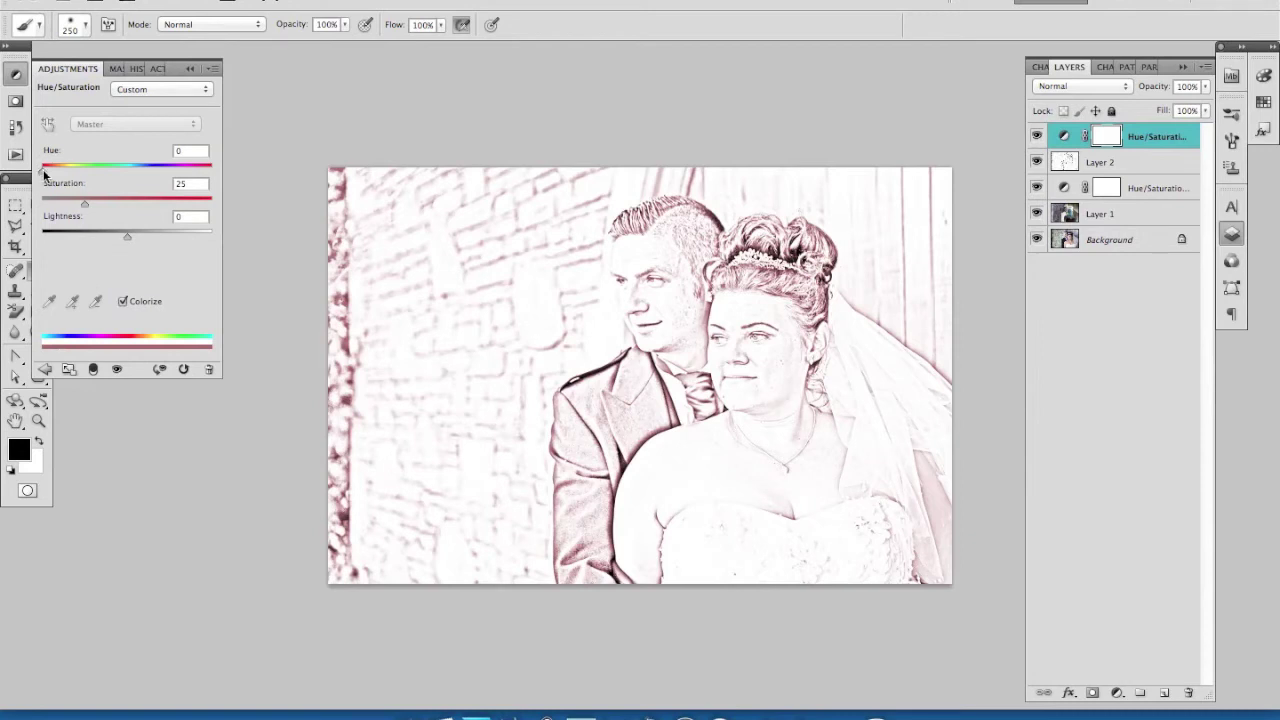
left_click_drag(44, 174, 59, 173)
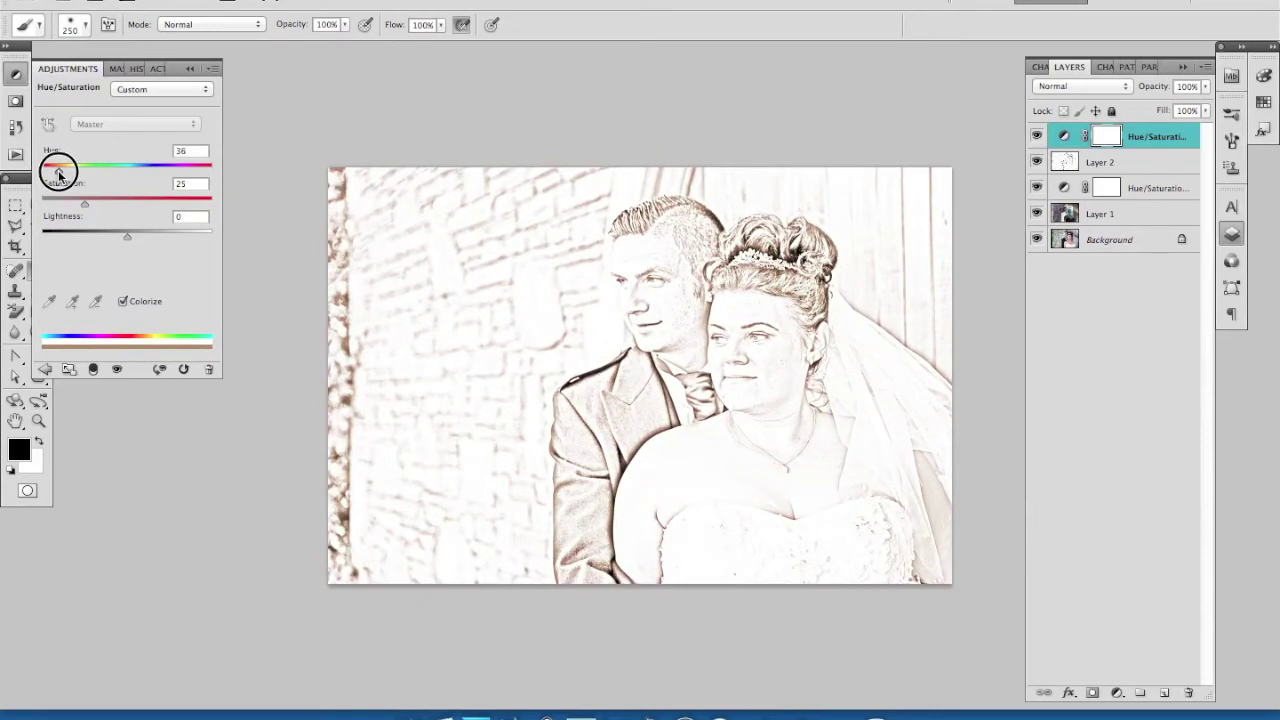
left_click_drag(59, 173, 57, 172)
mouse_move(85, 207)
left_mouse_down()
mouse_move(137, 217)
mouse_move(41, 208)
mouse_move(191, 214)
mouse_move(77, 208)
left_mouse_up()
left_click(190, 68)
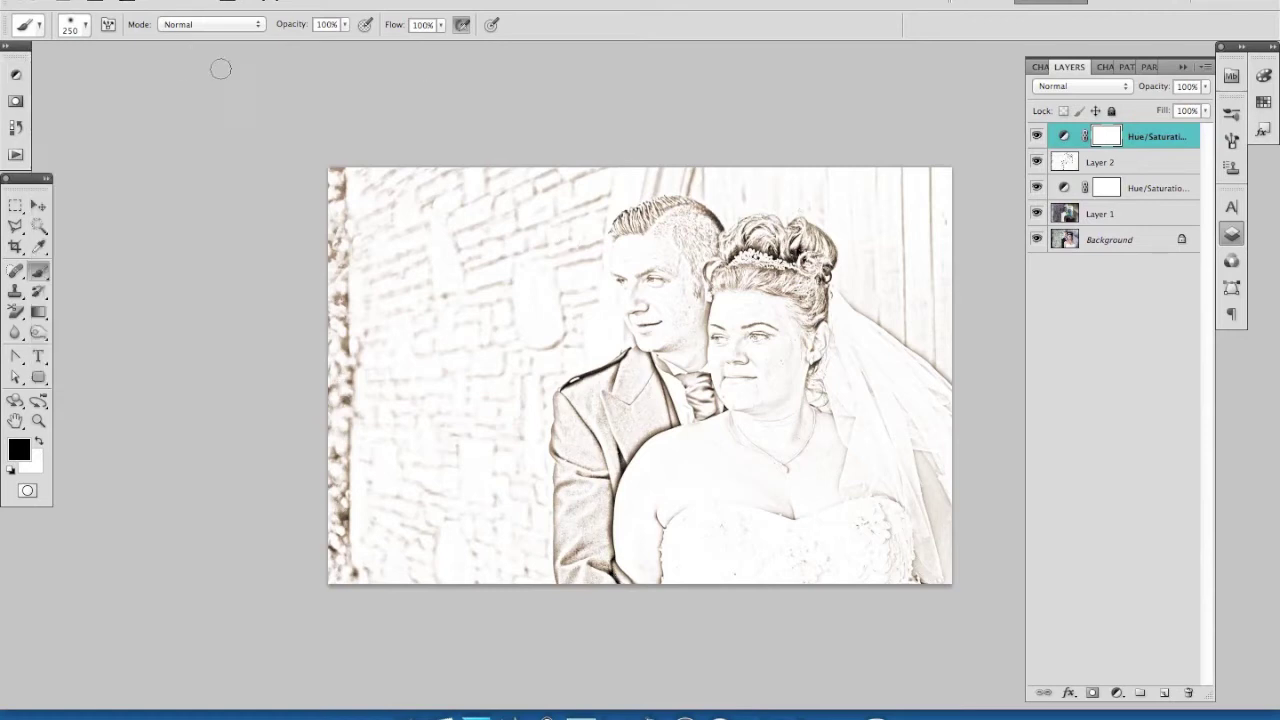
Compare the sepia sketch with the original photo by hiding the layers above the Background and showing them again.
left_click(1036, 136)
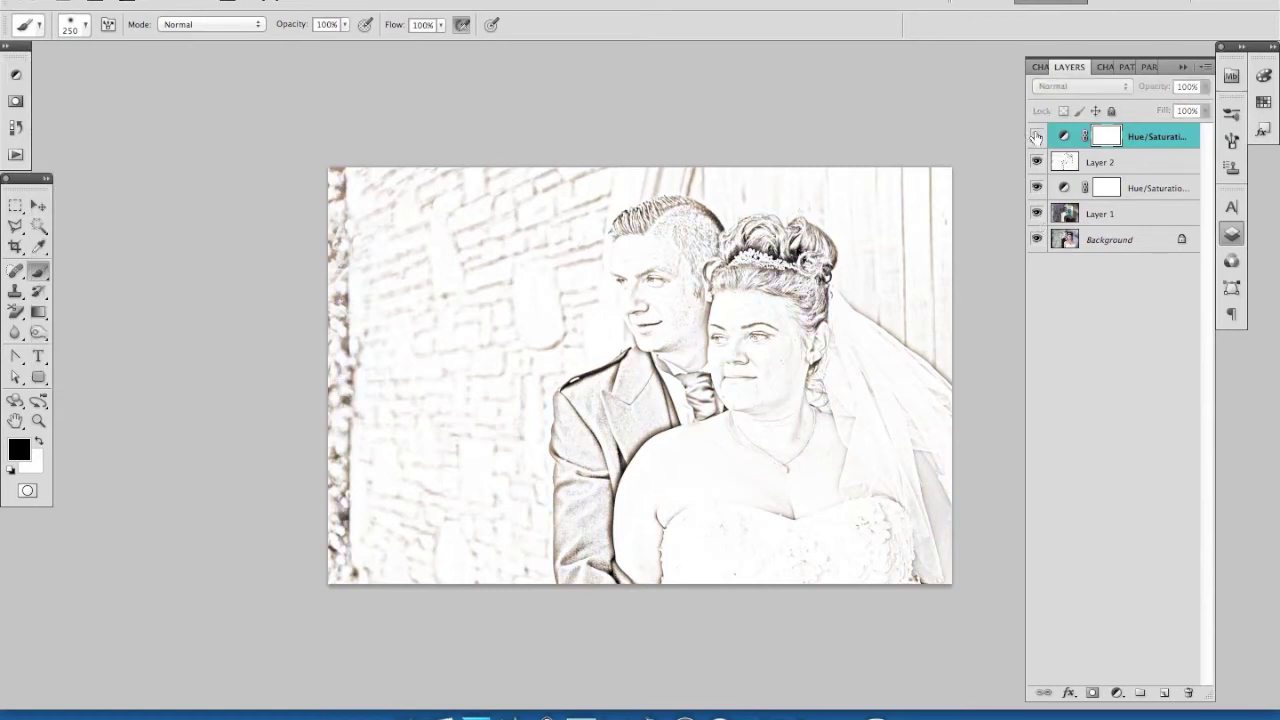
left_click(1036, 136)
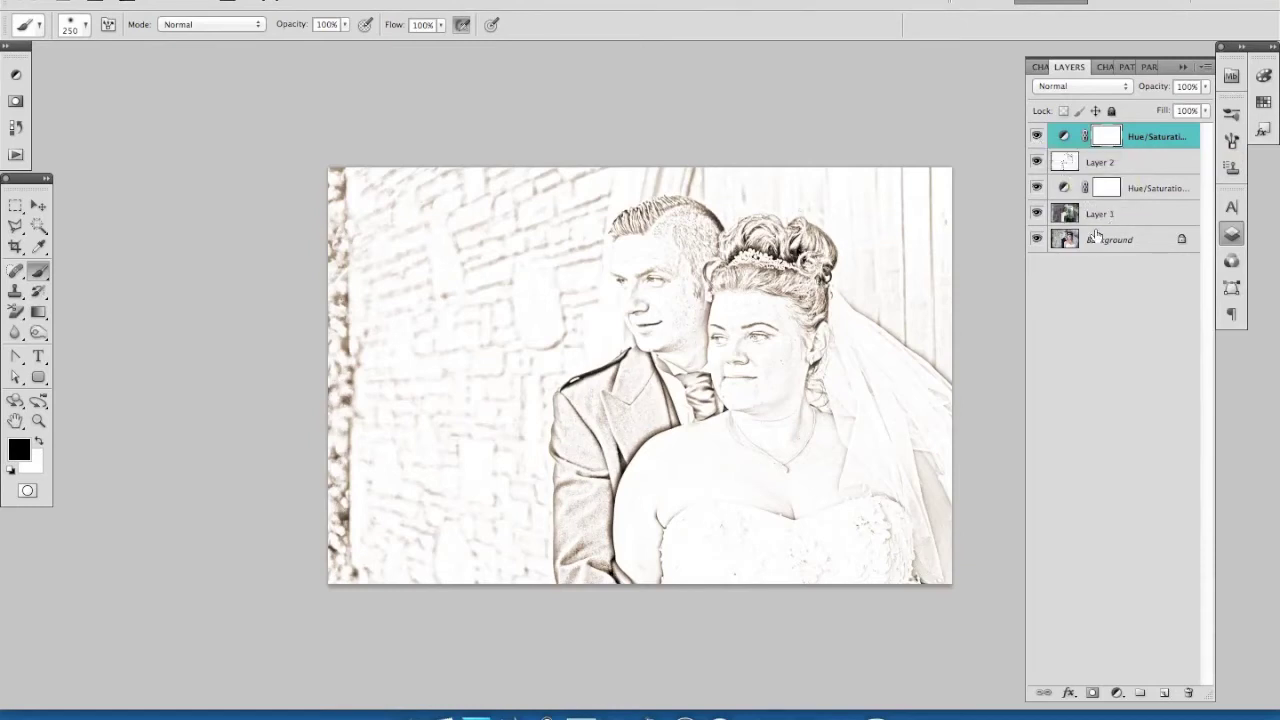
left_click(1036, 136)
left_click(1036, 161)
left_click(1036, 188)
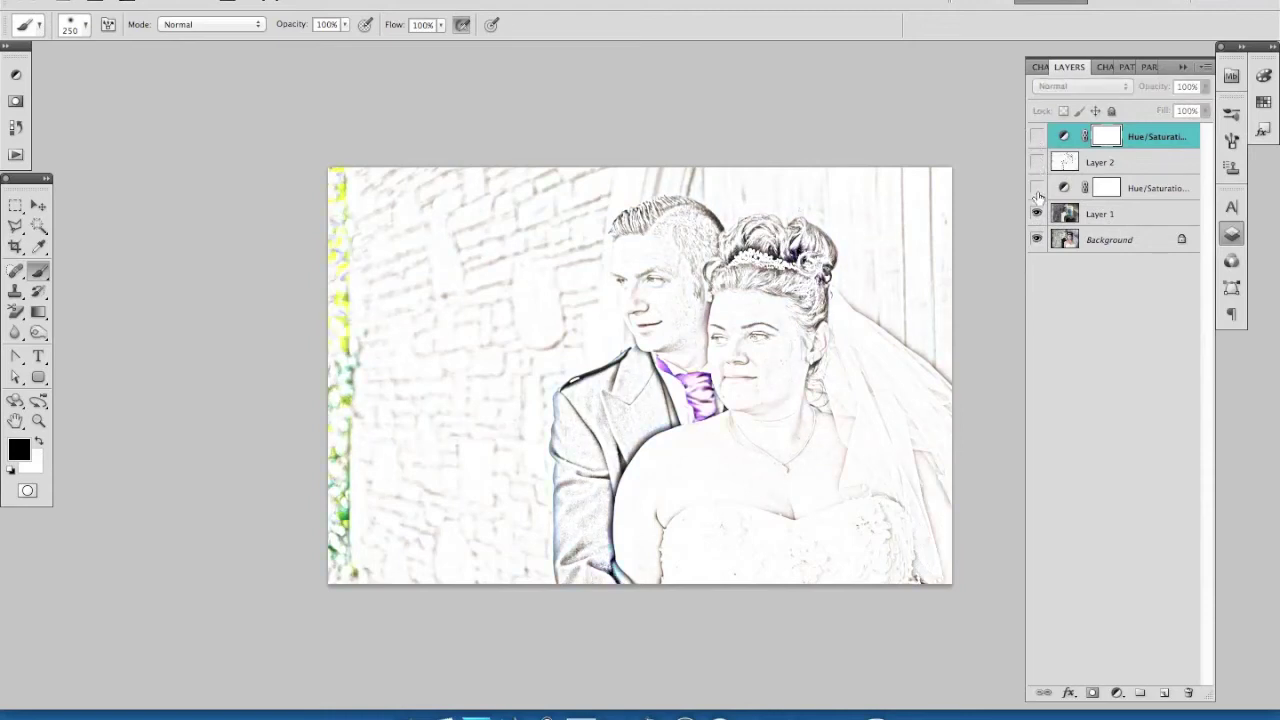
left_click(1036, 214)
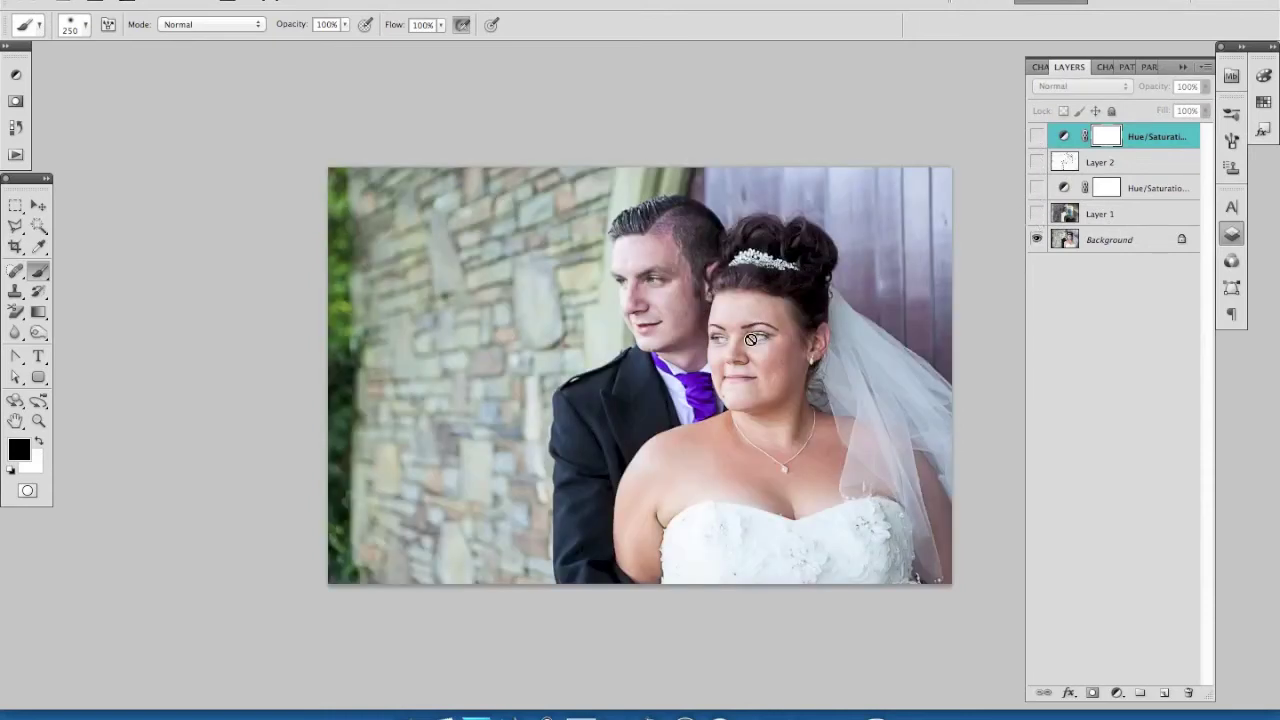
left_click(1036, 214)
left_click(1036, 188)
left_click(1036, 162)
left_click(1036, 136)
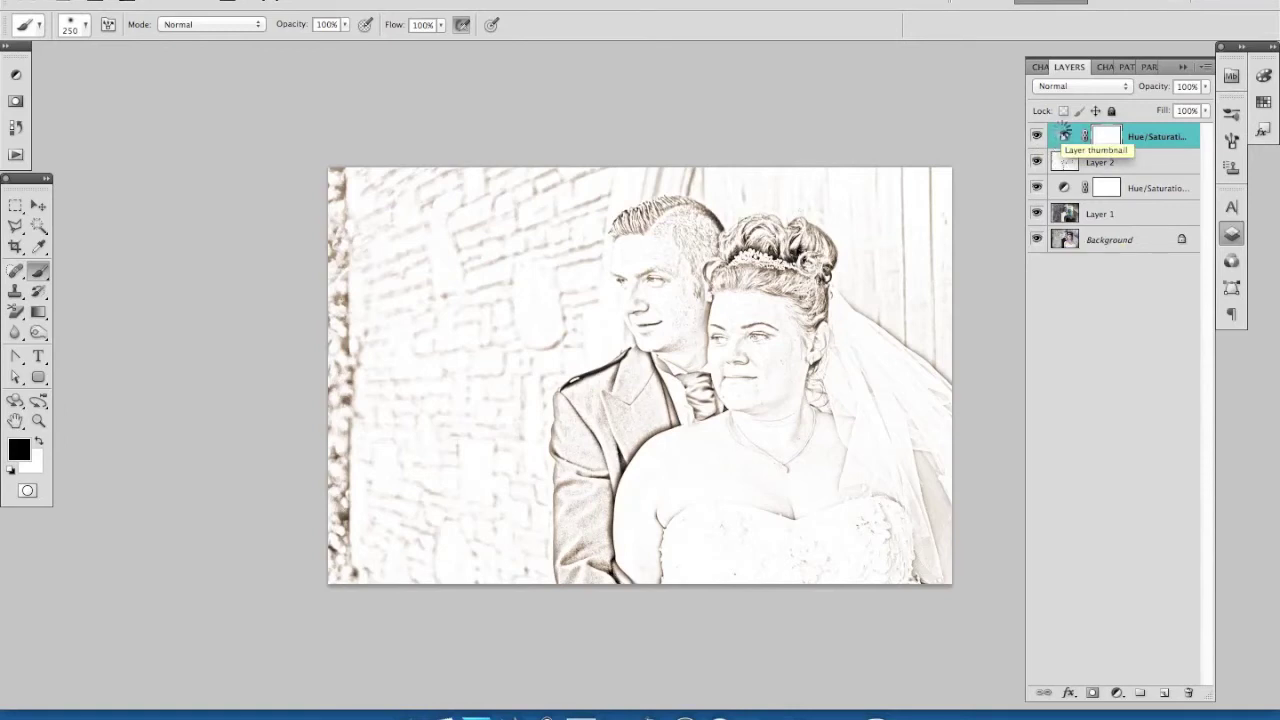
Stamp all visible layers into a new top layer and apply a 54.1 pixel Gaussian Blur to it.
key("super+alt+shift+e")
key("x")
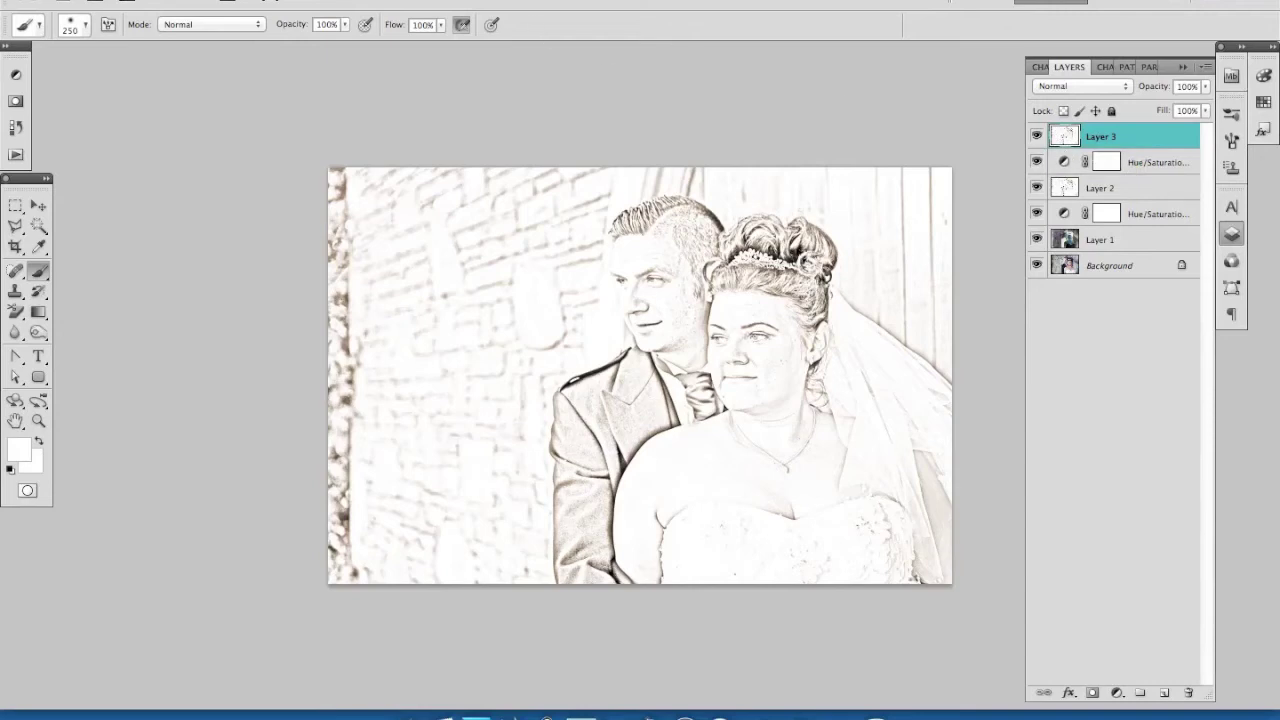
left_click(372, 0)
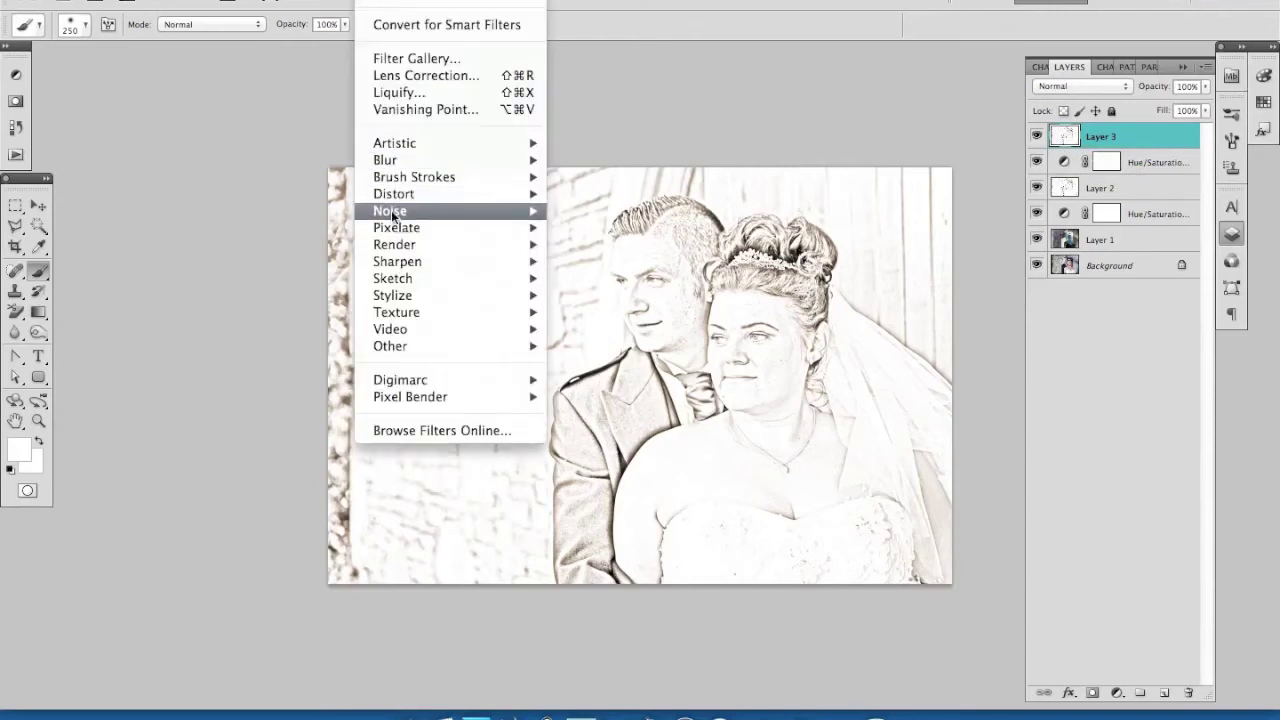
mouse_move(399, 160)
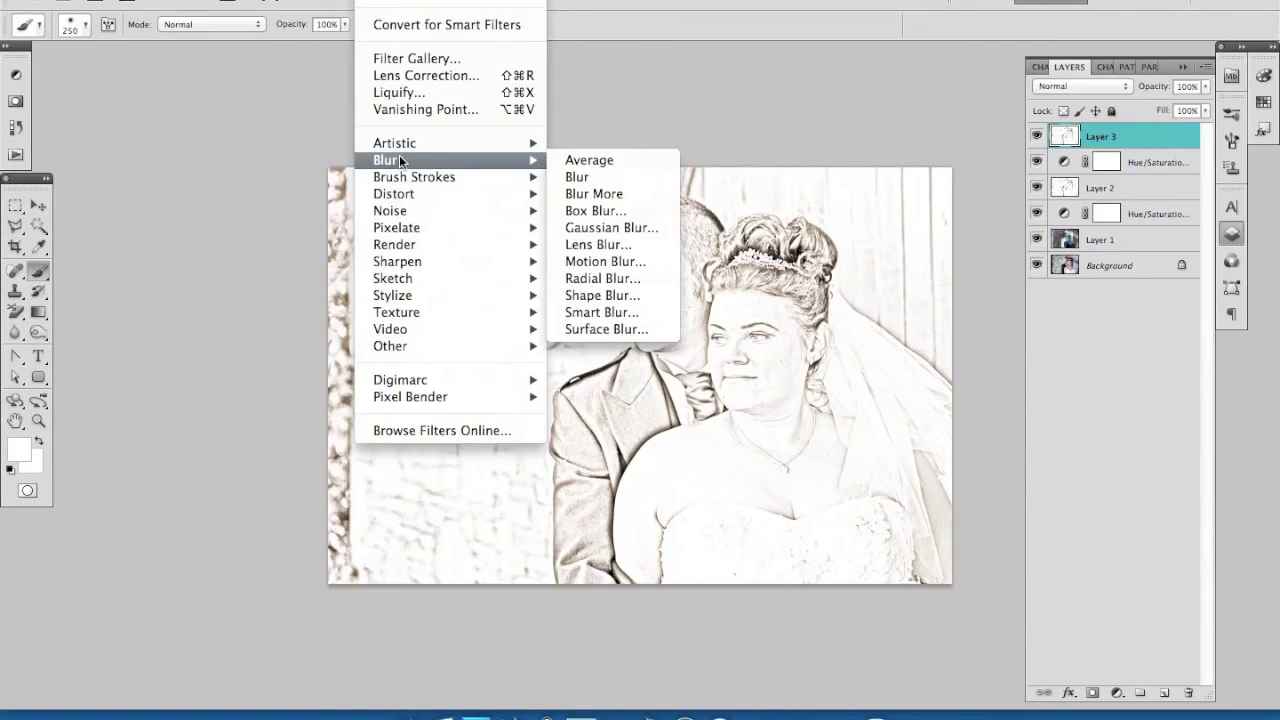
left_click(588, 228)
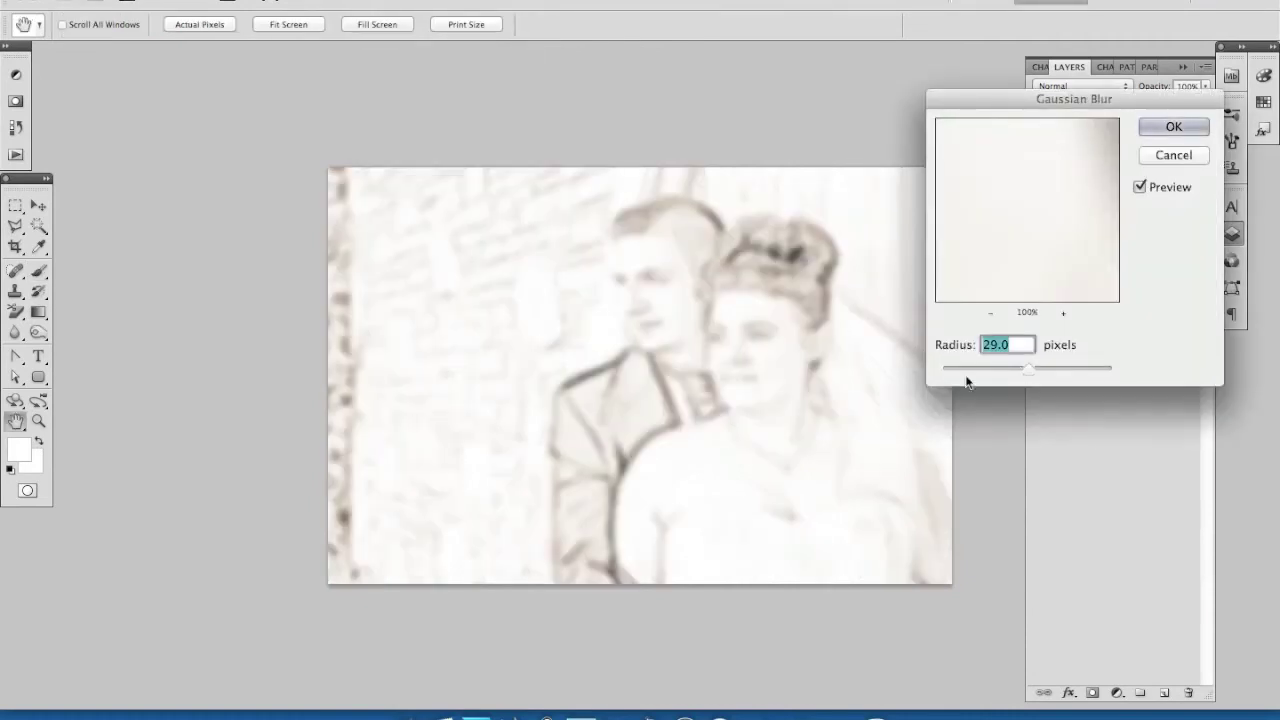
left_click_drag(1030, 374, 1052, 374)
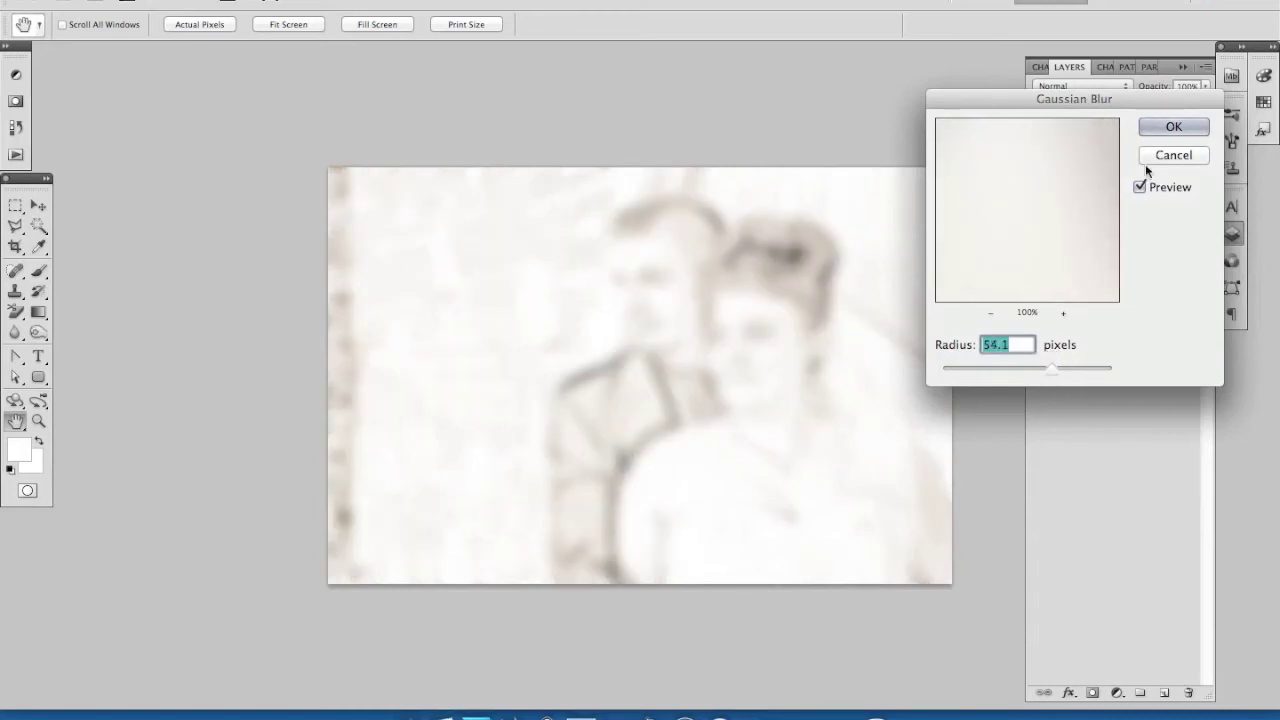
left_click(1164, 127)
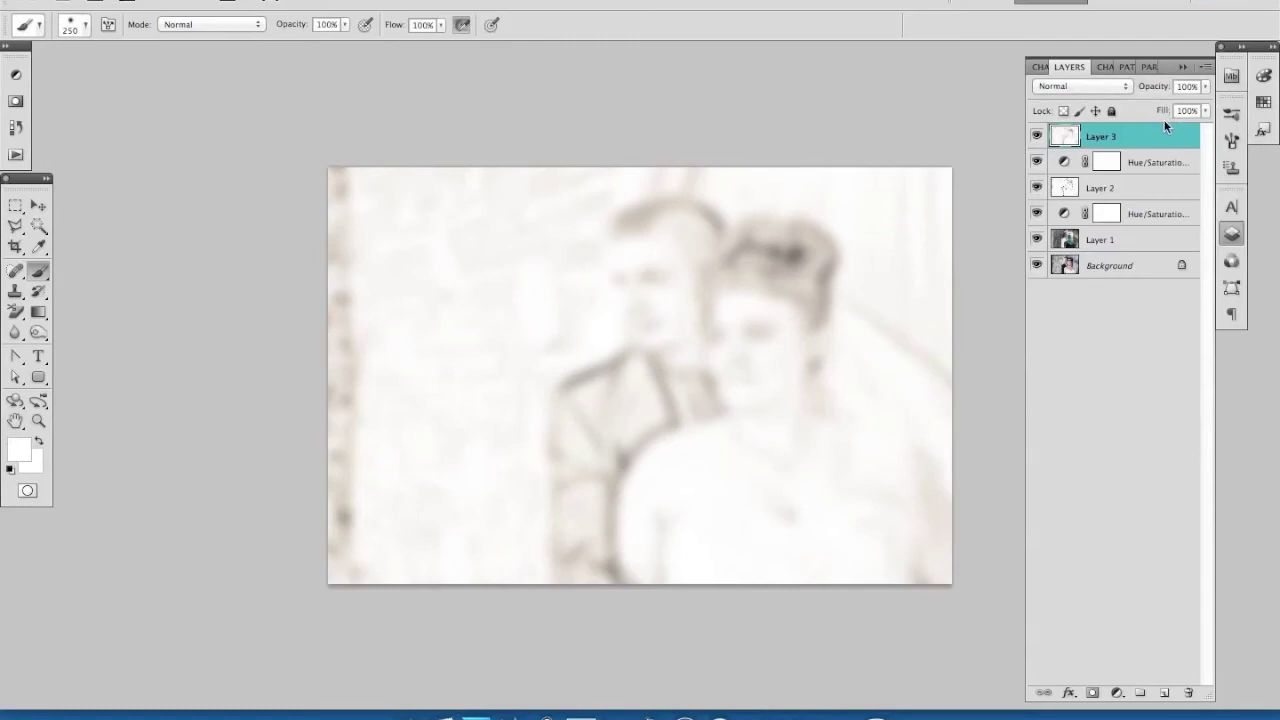
Set the blurred top layer's blend mode to Soft Light and compare the sketch with and without it.
left_click(1082, 88)
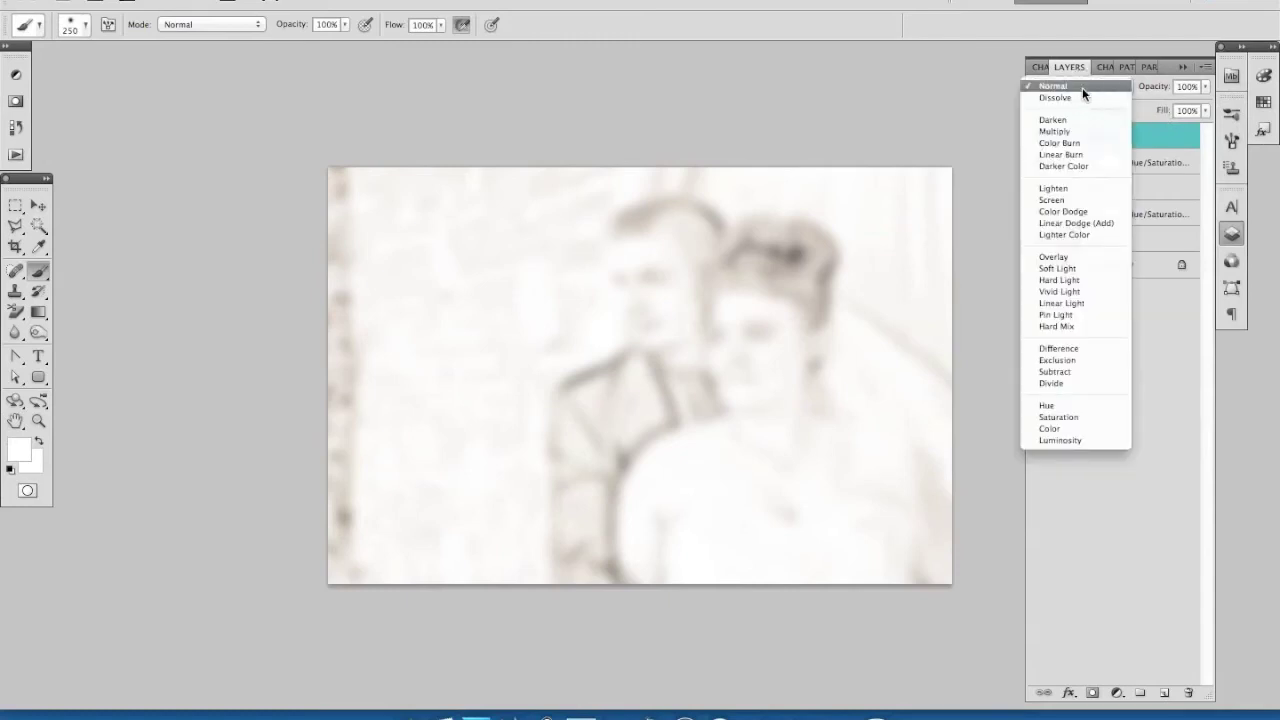
left_click(1057, 268)
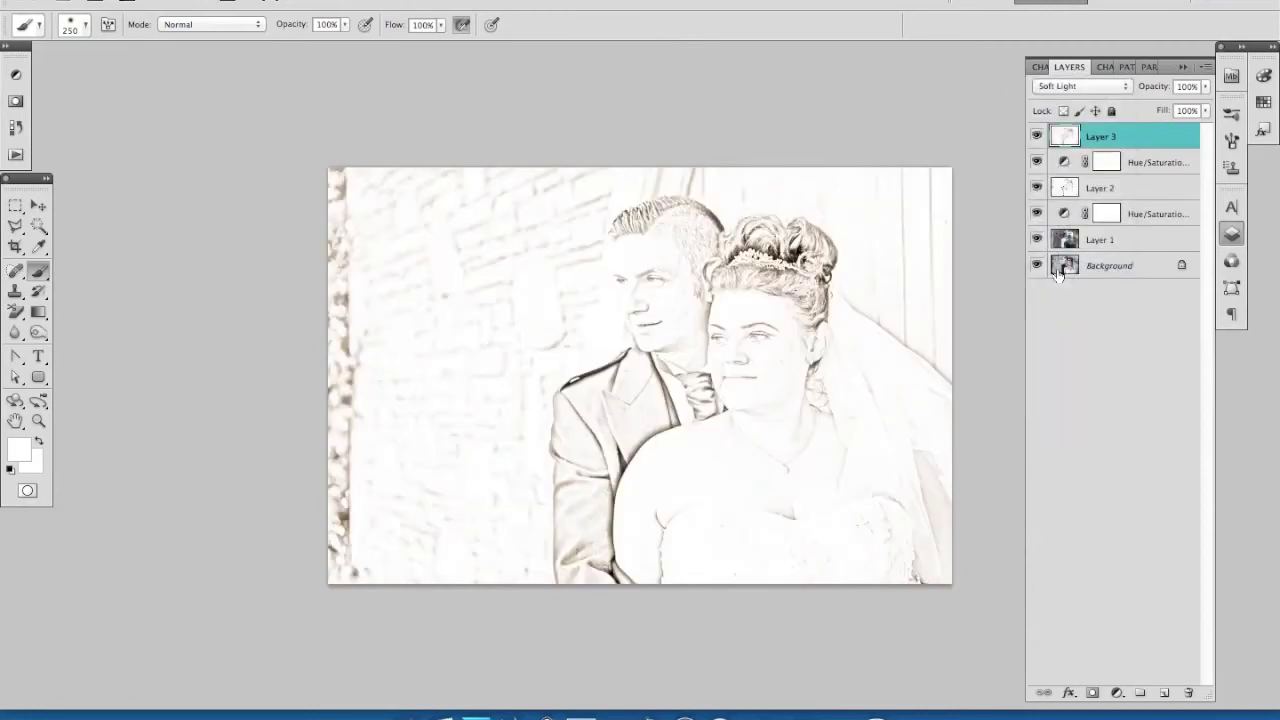
left_click(1037, 137)
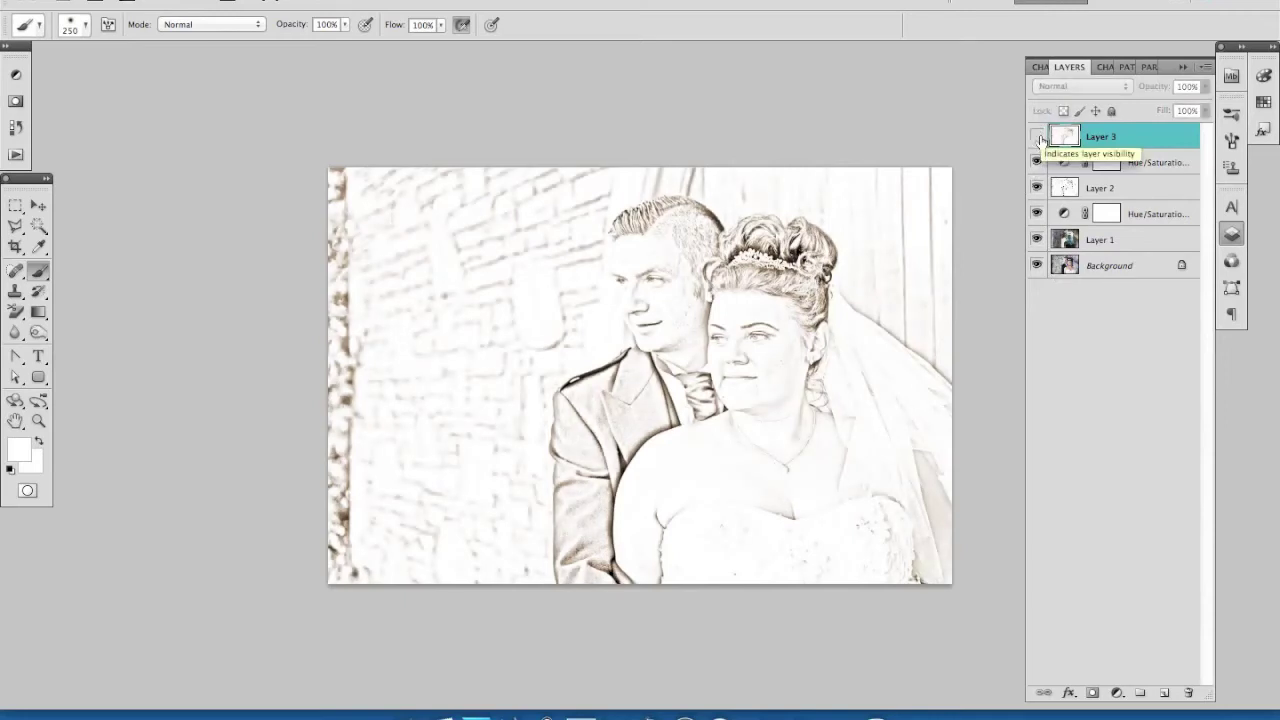
left_click(1037, 137)
left_click(1038, 138)
left_click(1038, 137)
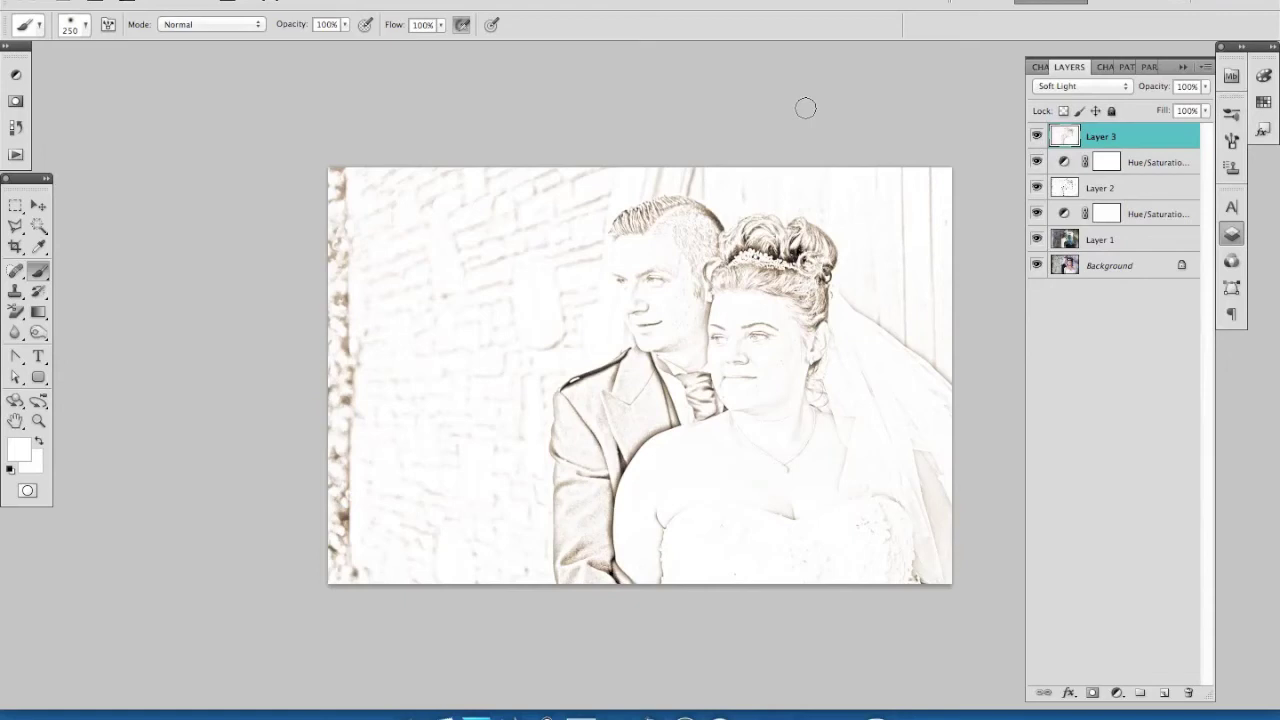
Open Sloppy Border 19.png, copy the whole border image and paste it as a new top layer in the wedding sketch.
key("super+o")
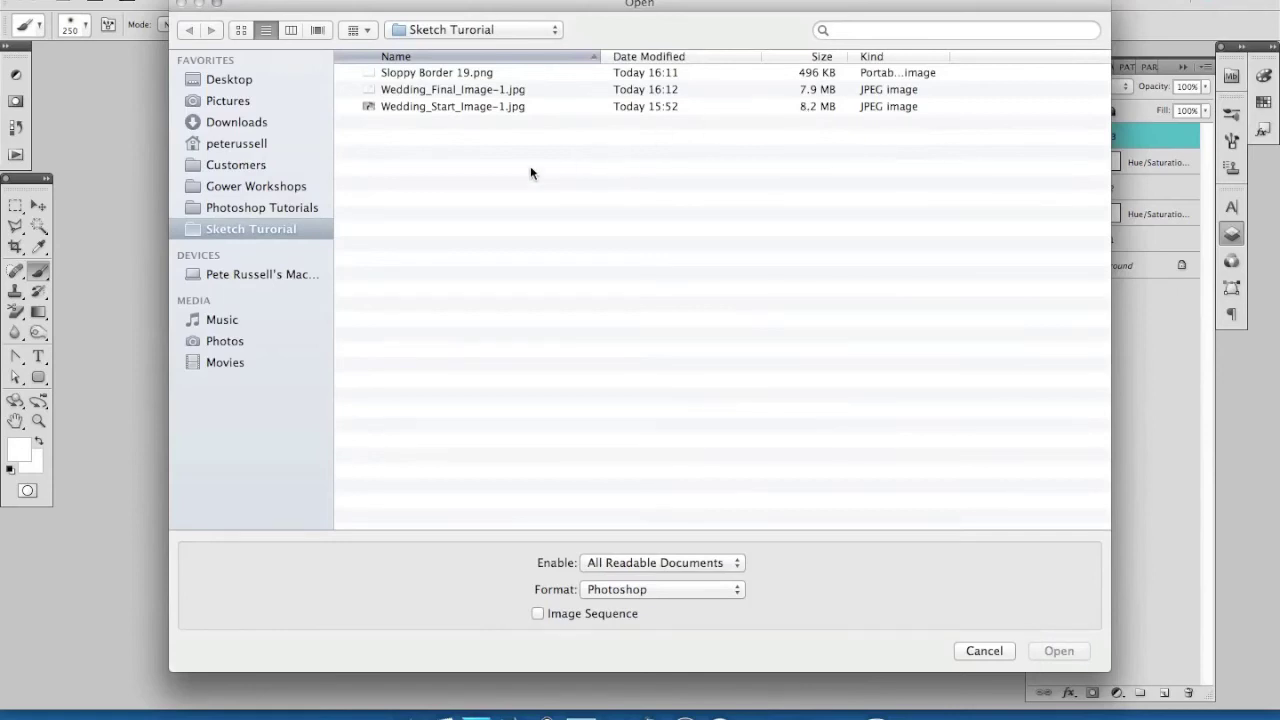
double_click(408, 74)
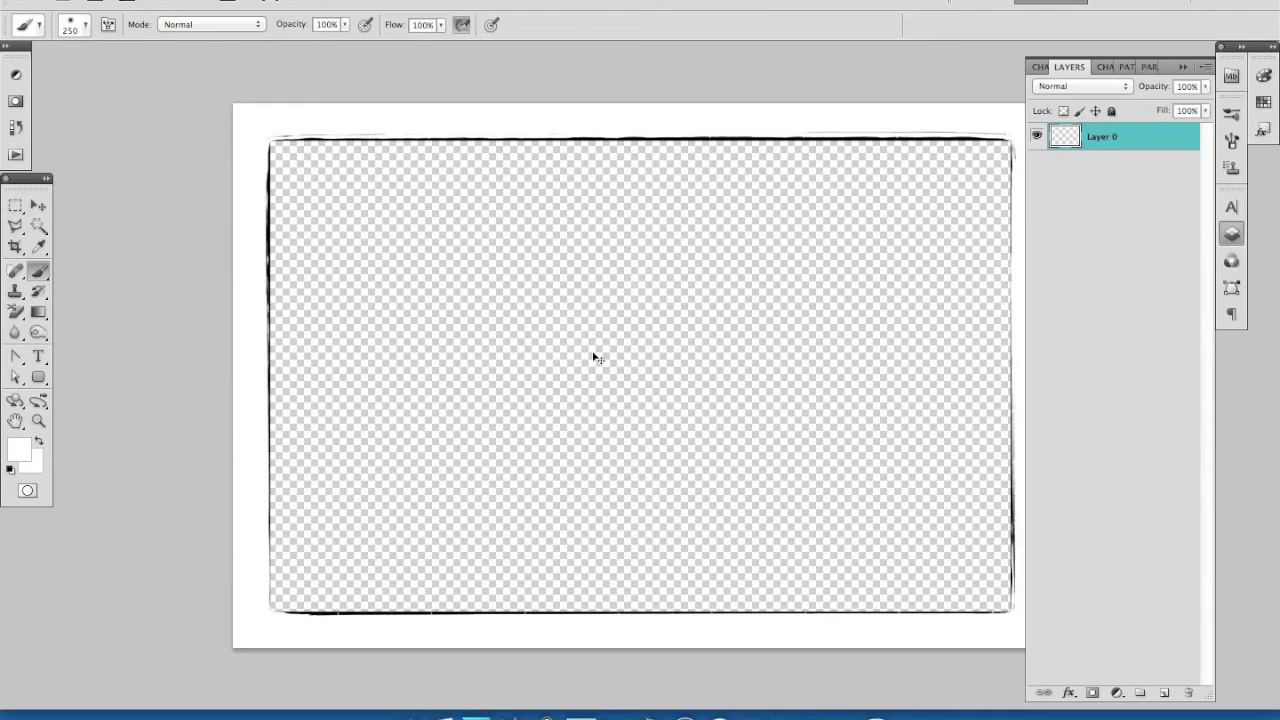
key("ctrl+a")
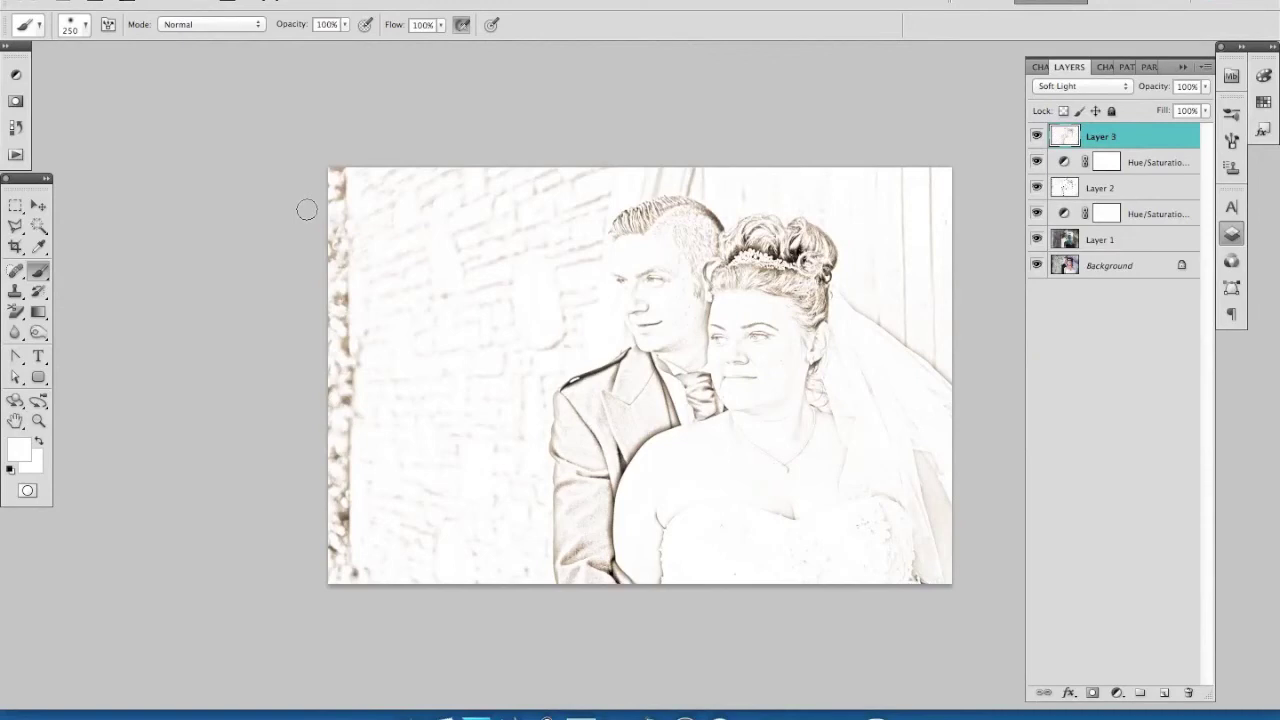
key("ctrl+v")
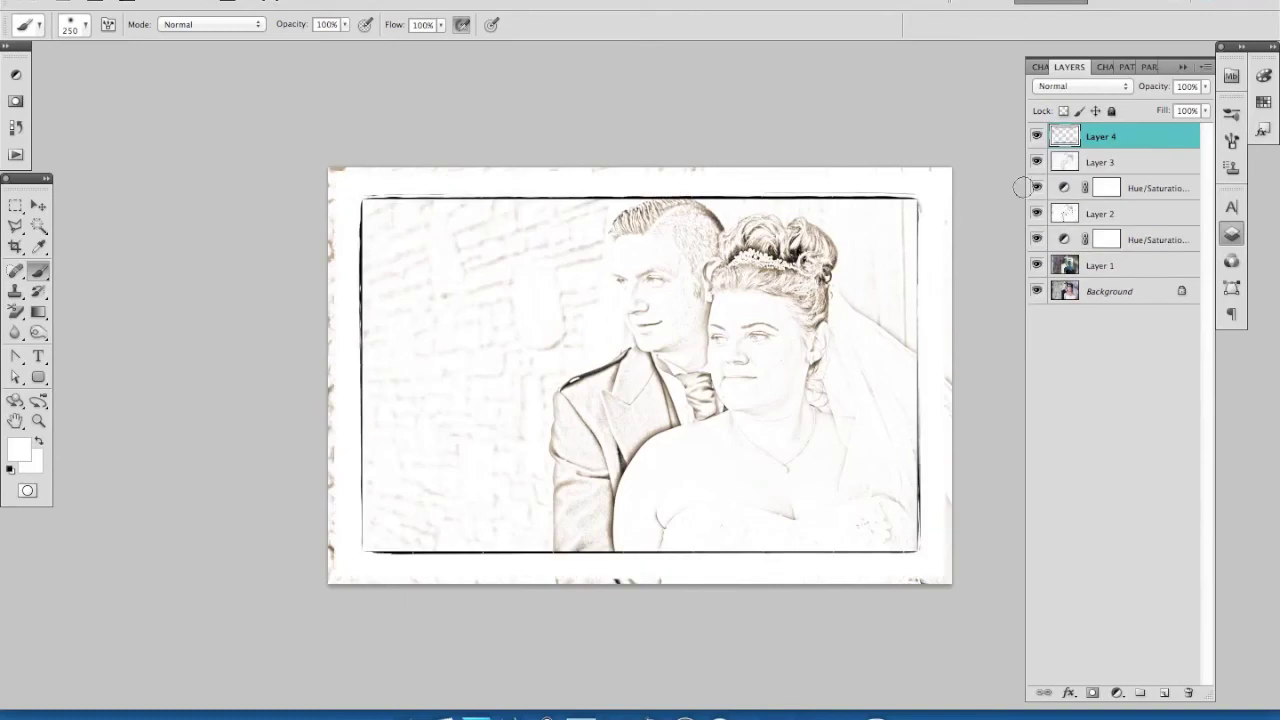
Compare the sketch with and without the pasted border by hiding and showing the border layer.
left_click(1036, 136)
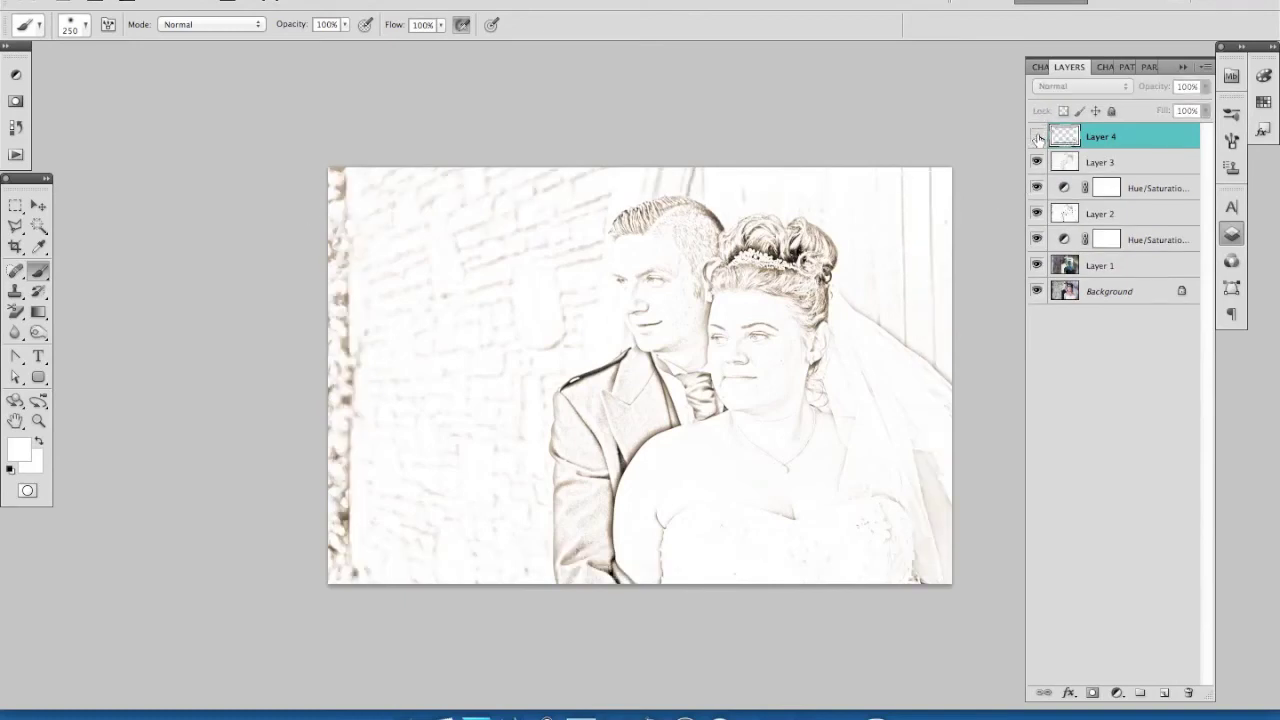
left_click(1037, 137)
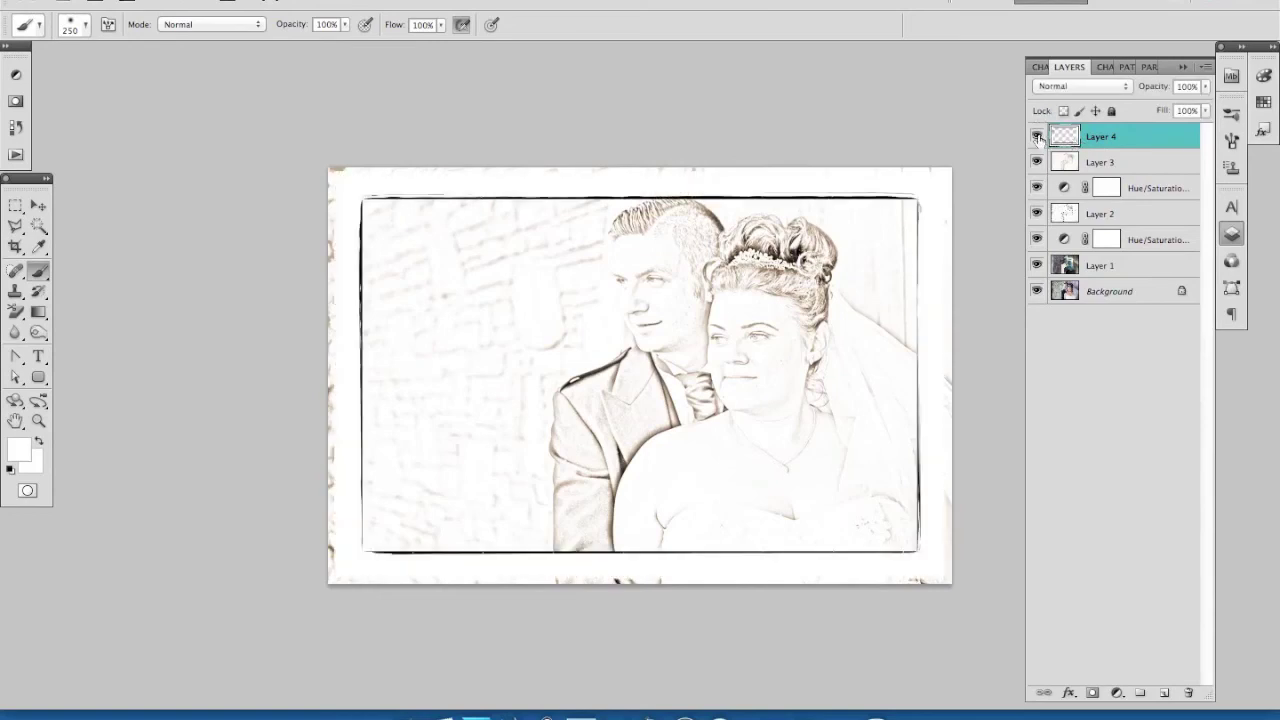
left_click(1039, 139)
left_click(1038, 138)
Stretch the border layer outward on all four sides to about 107.42% width and 110.47% height, and apply the transform.
key("ctrl+t")
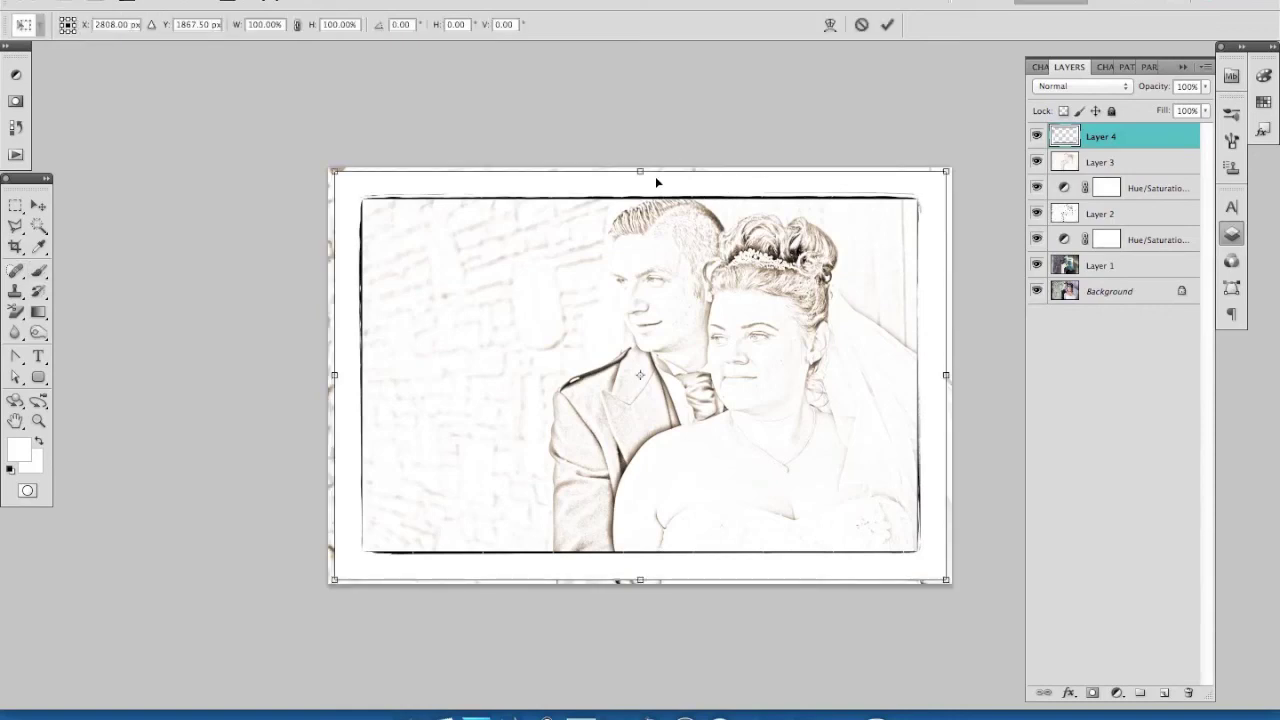
left_click_drag(640, 170, 640, 151)
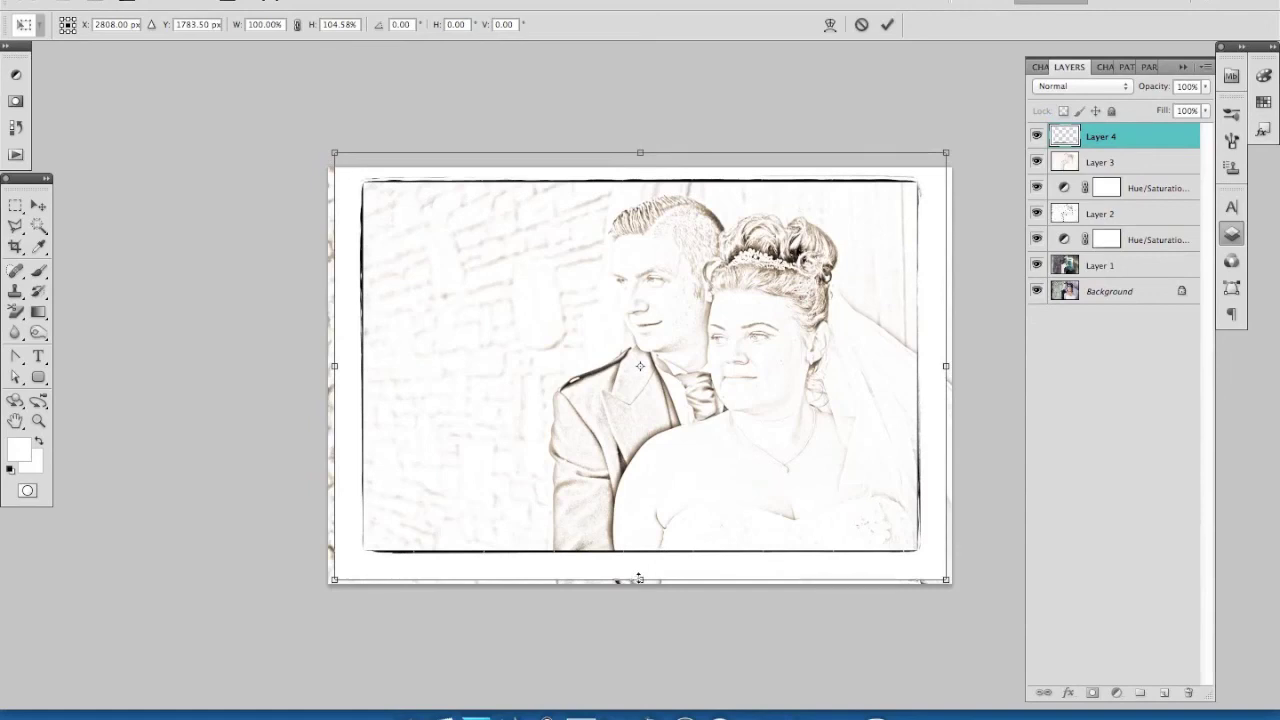
left_click_drag(639, 579, 640, 603)
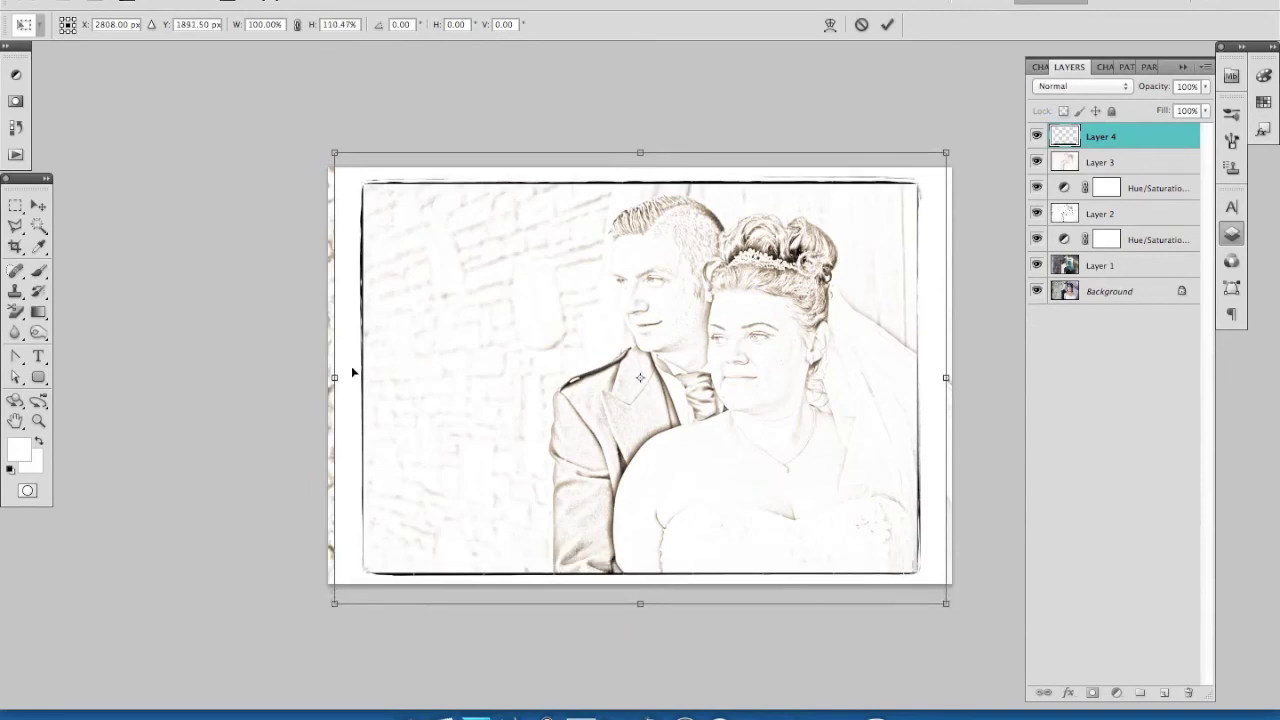
left_click_drag(334, 377, 311, 377)
left_click_drag(946, 377, 968, 377)
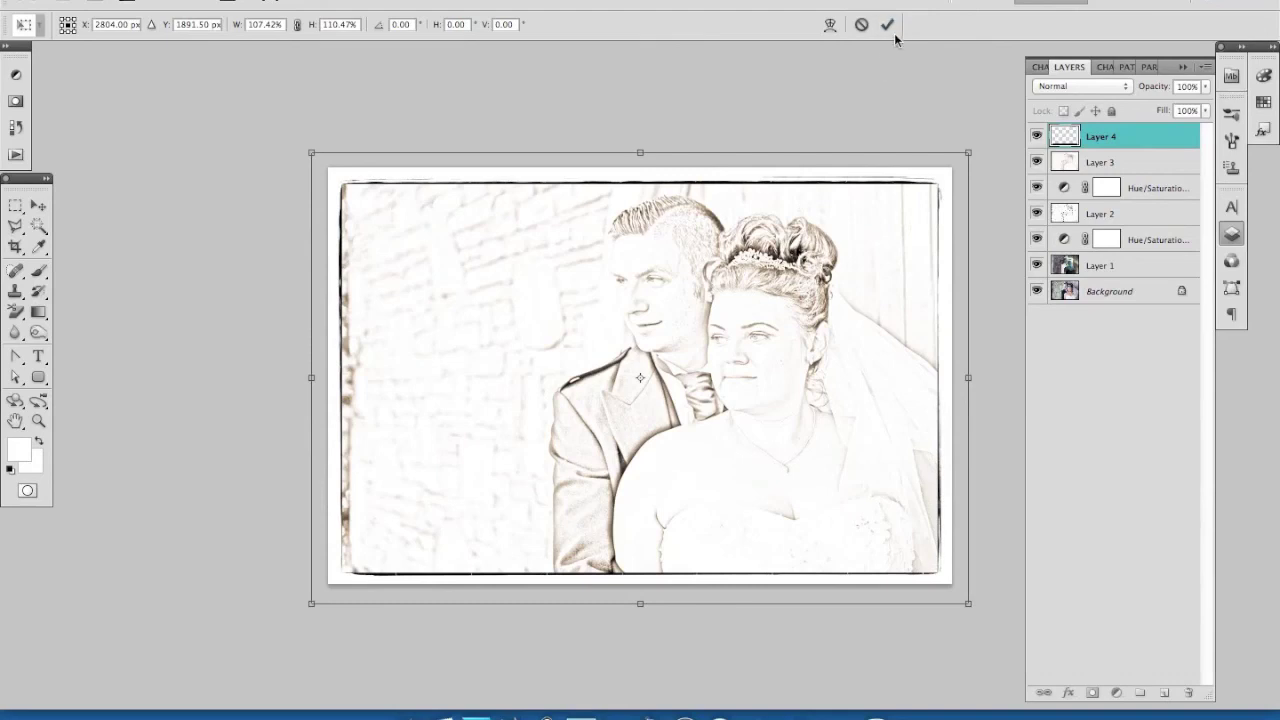
left_click(889, 27)
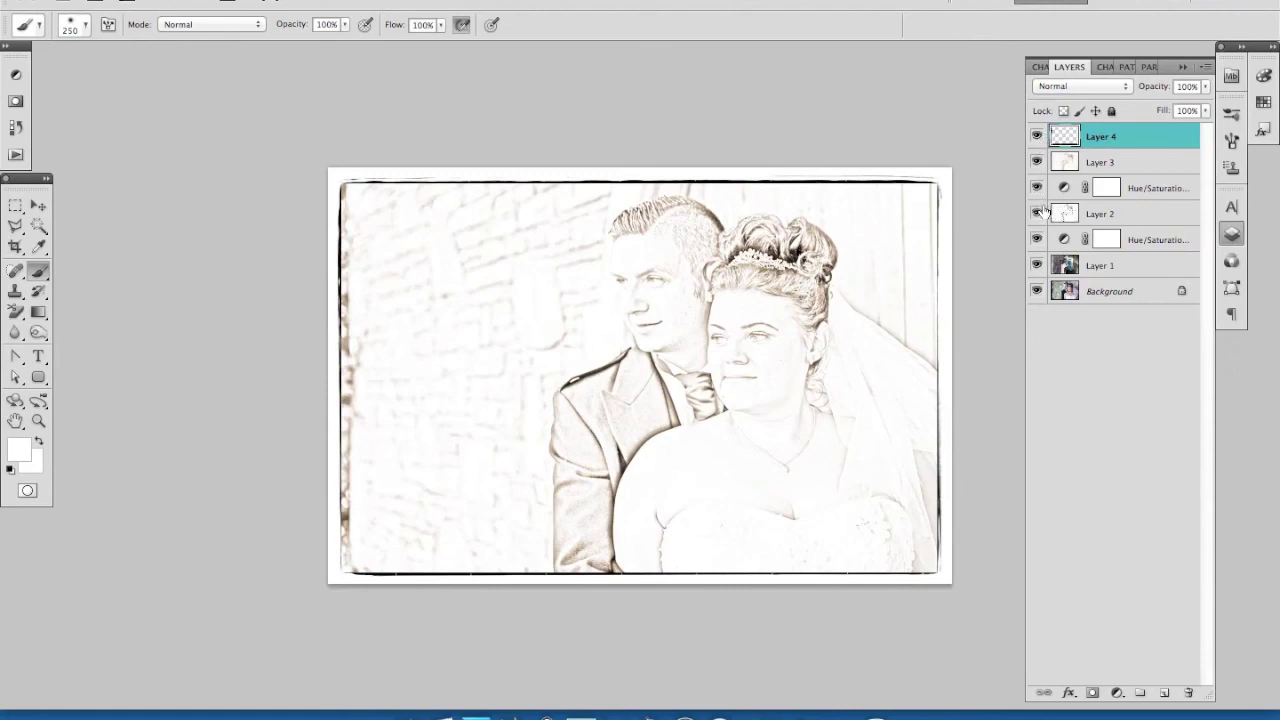
Compare the finished sketch with the original photo by hiding all layers above the Background and showing them again from the bottom up.
left_click(1036, 265)
left_click(1036, 136)
left_click(1036, 162)
left_click(1036, 188)
left_click(1036, 213)
left_click(1036, 239)
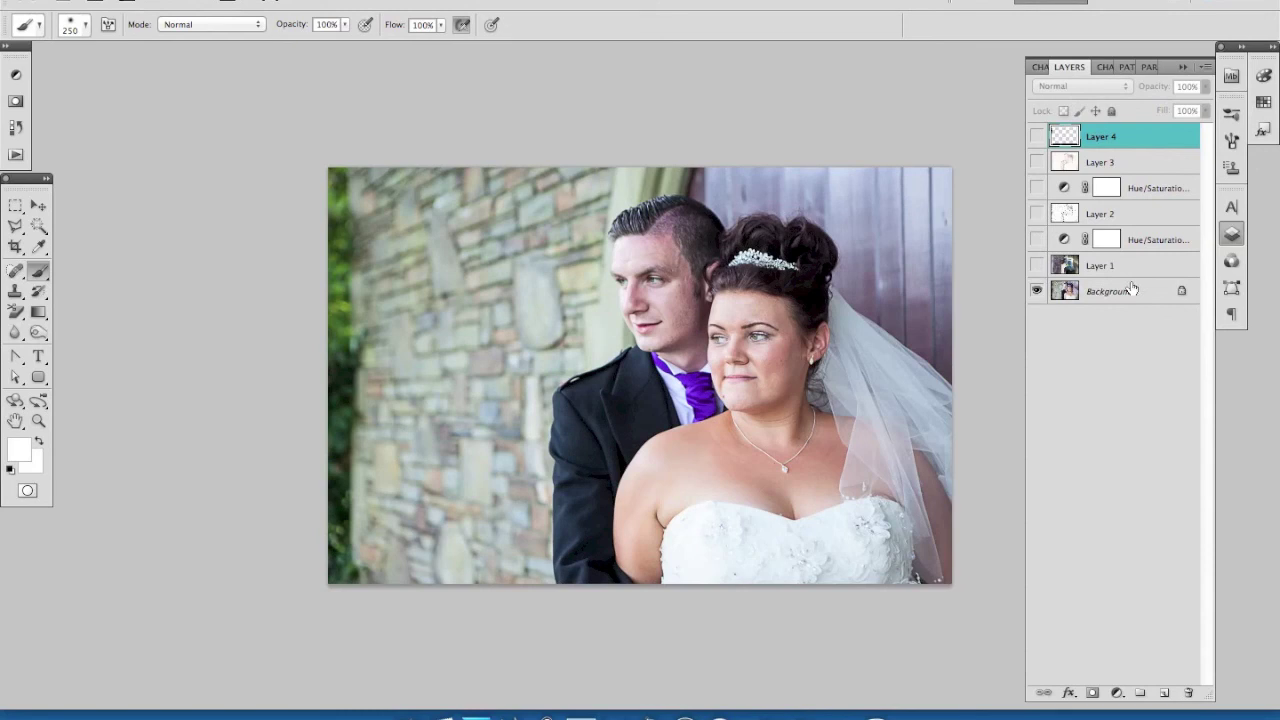
left_click(1036, 265)
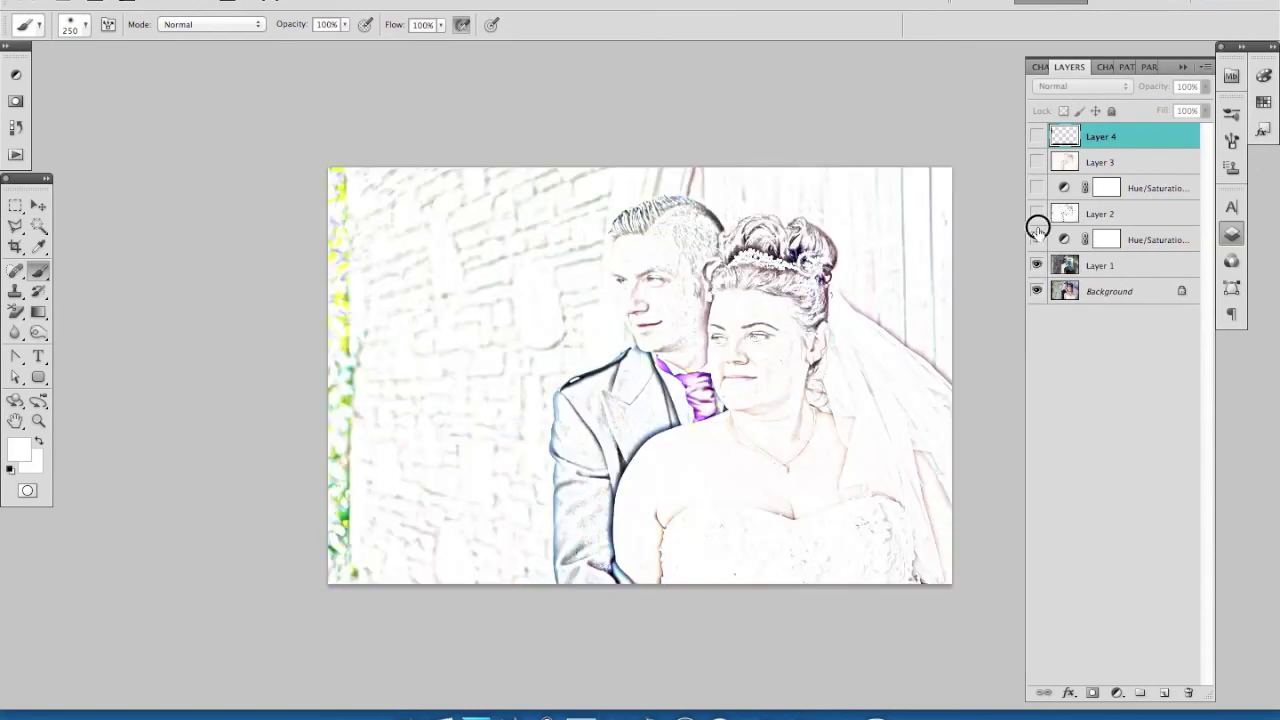
left_click(1036, 239)
left_click_drag(1037, 226, 1037, 137)
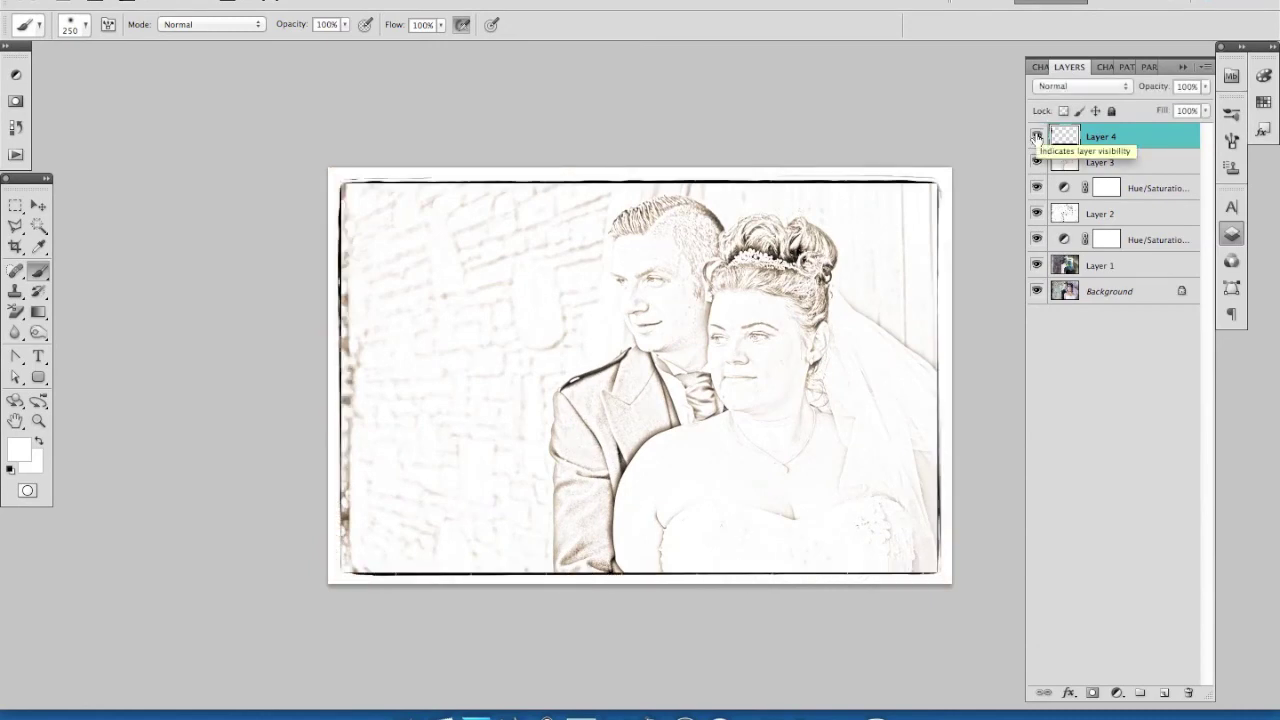